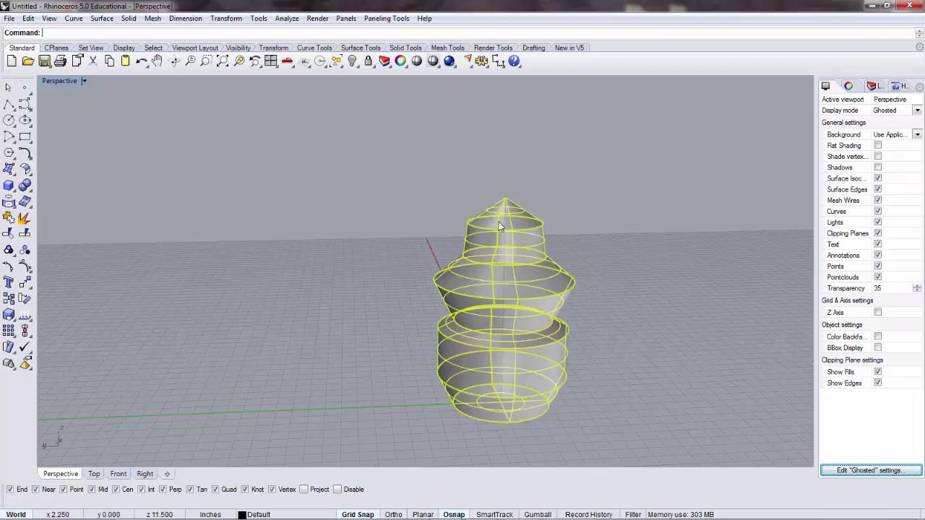
Explode the whole revolved tower form into its separate surfaces
left_click(726, 259)
left_click(488, 242)
left_click(422, 242)
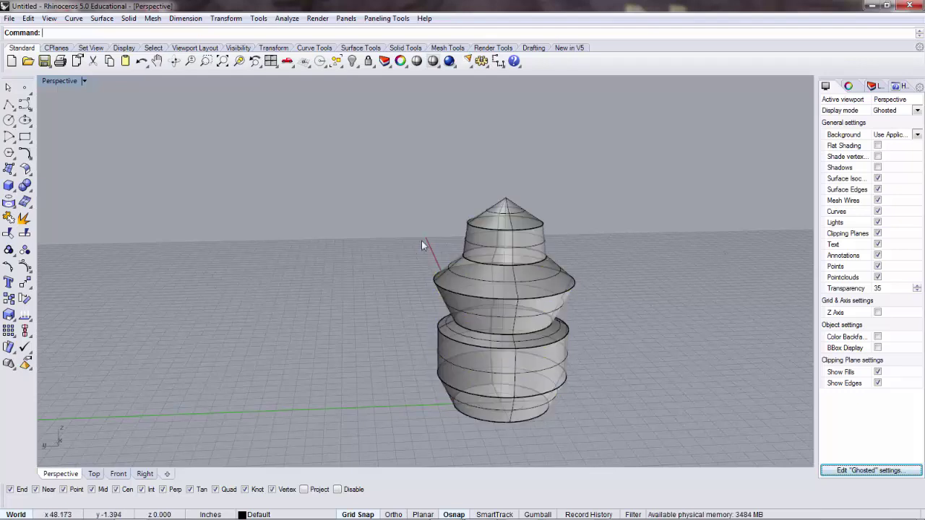
left_click_drag(330, 154, 633, 444)
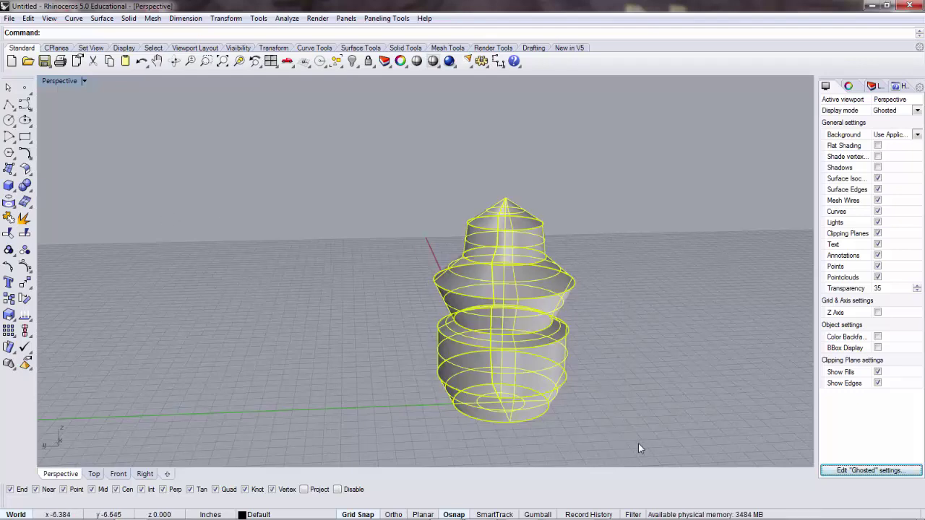
left_click(24, 219)
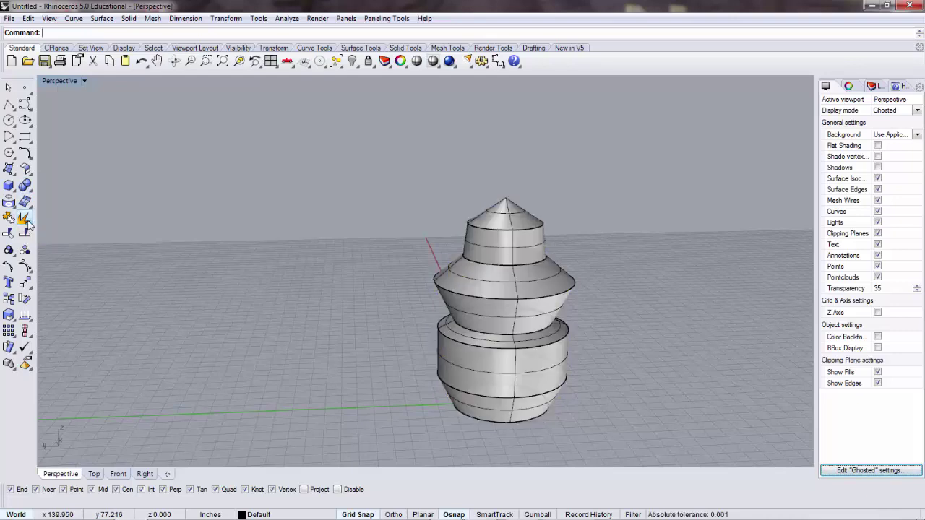
left_click(280, 209)
Check the exploded tower by picking individual surfaces such as the cone, the neck band and the flared section
left_click(512, 224)
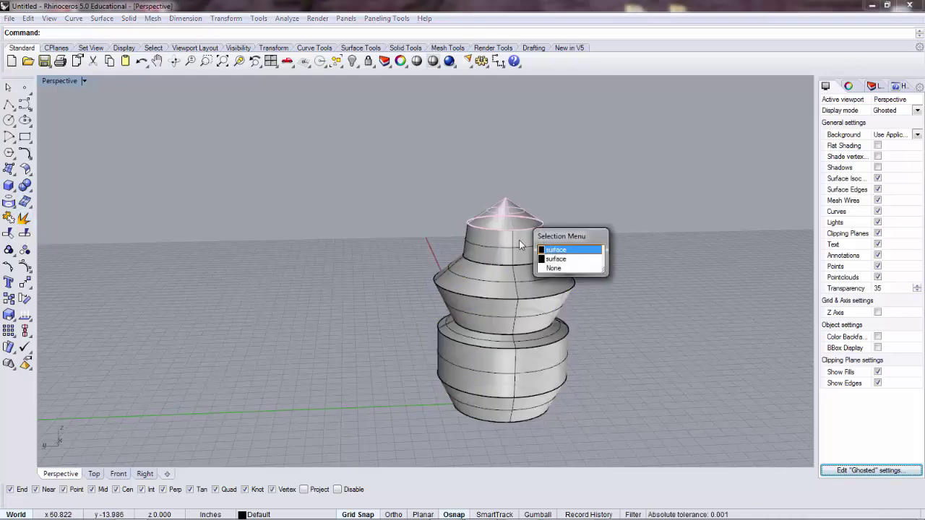
left_click(692, 177)
left_click(535, 235)
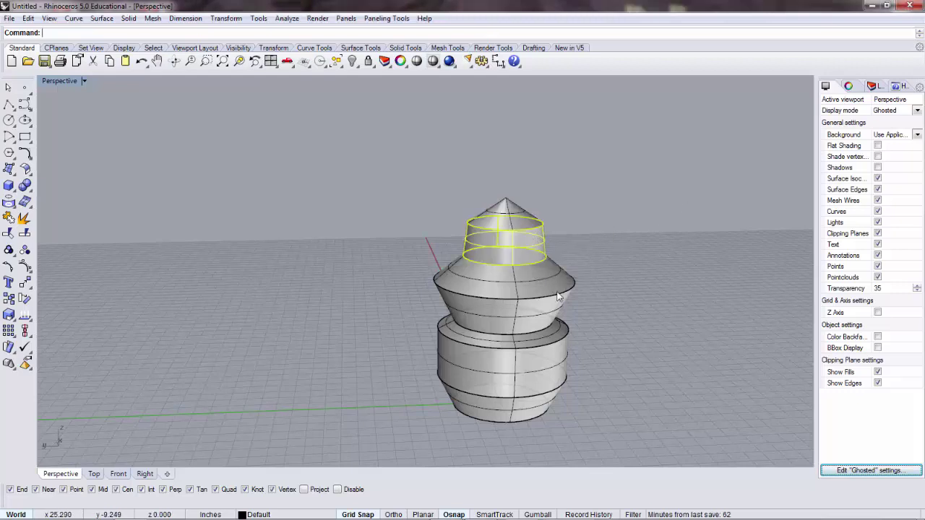
left_click(579, 293)
left_click(543, 275)
left_click(677, 238)
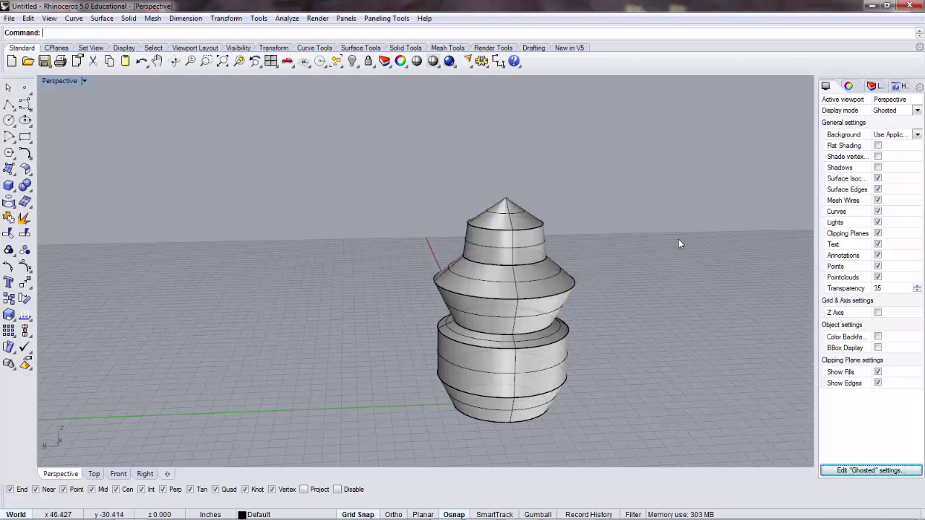
scroll(591, 279, "down", 3)
scroll(647, 295, "down", 2)
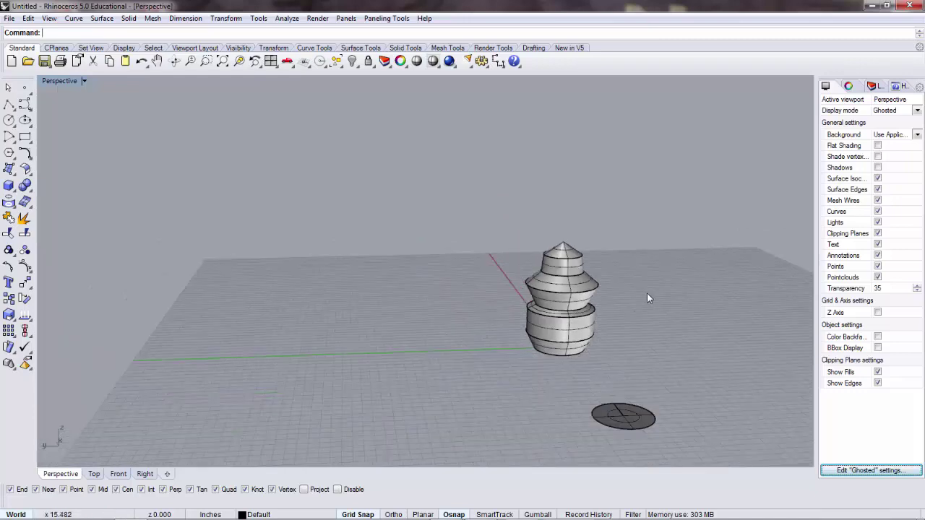
Unroll the conical top surface flat onto the ground plane with UnrollSrf, without picking any curves on it
left_click(576, 251)
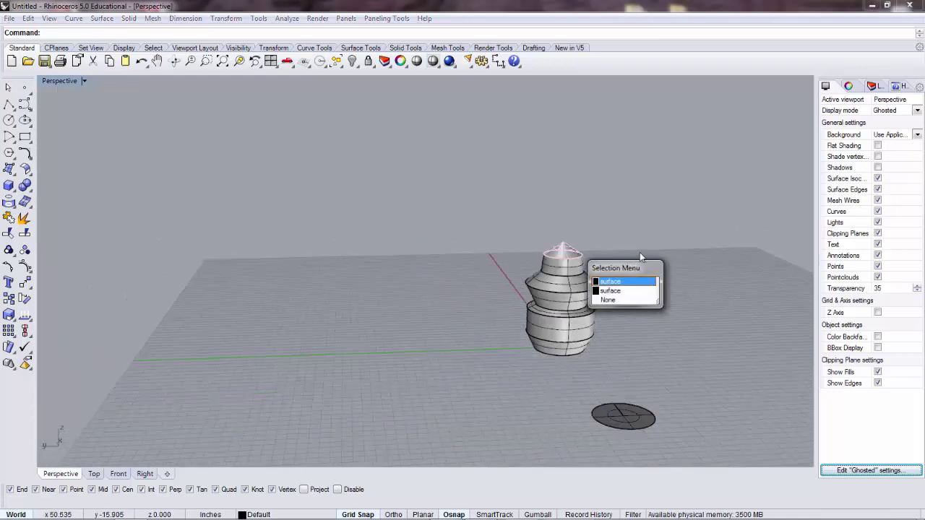
left_click(611, 281)
scroll(589, 247, "up", 3)
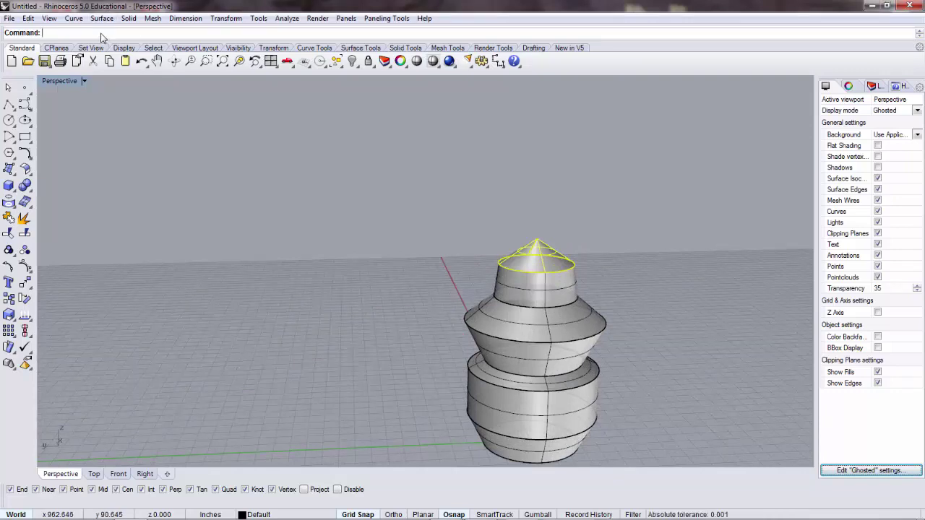
type("UnrollSrf")
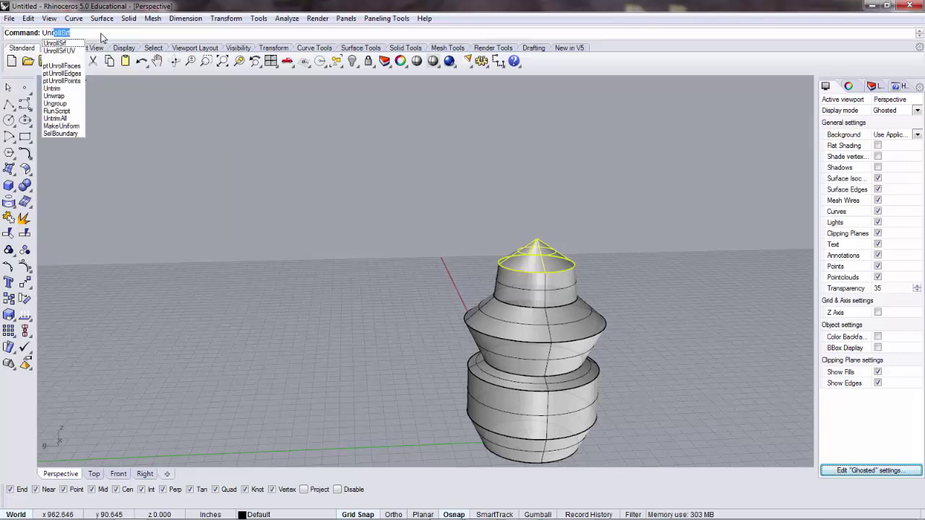
key("Return")
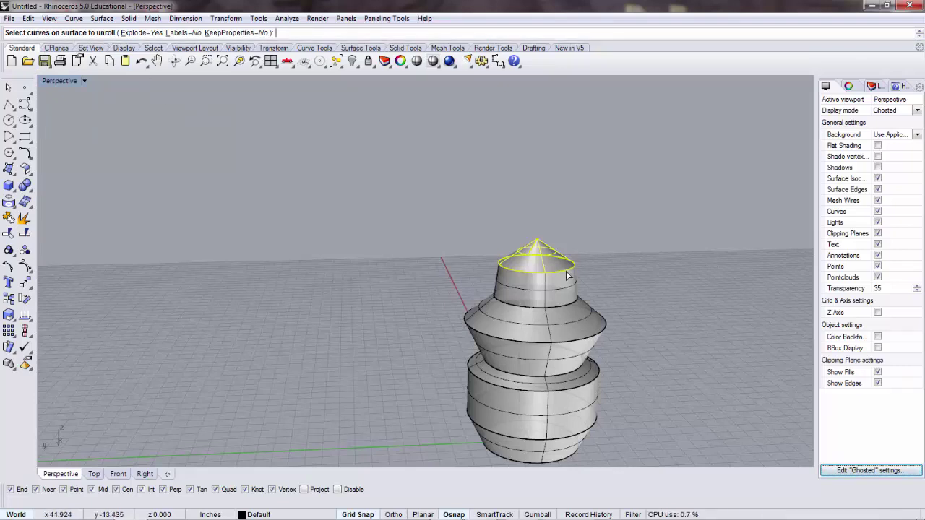
scroll(566, 275, "up", 5)
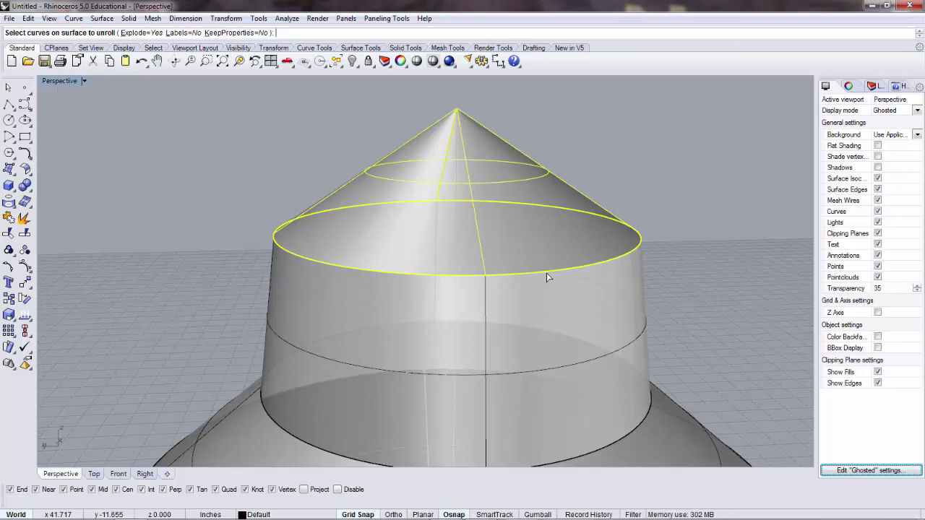
scroll(546, 275, "down", 8)
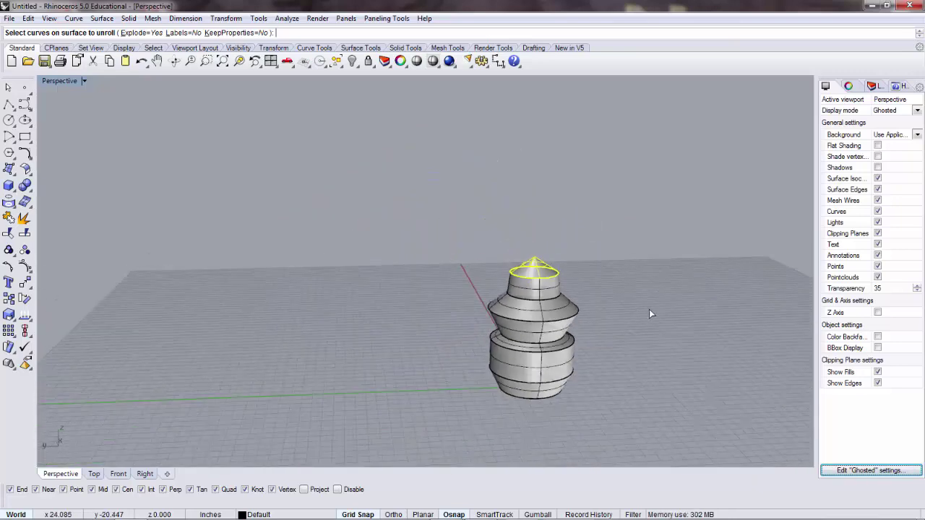
right_click_drag(649, 313, 479, 188)
key("Return")
scroll(546, 421, "down", 6)
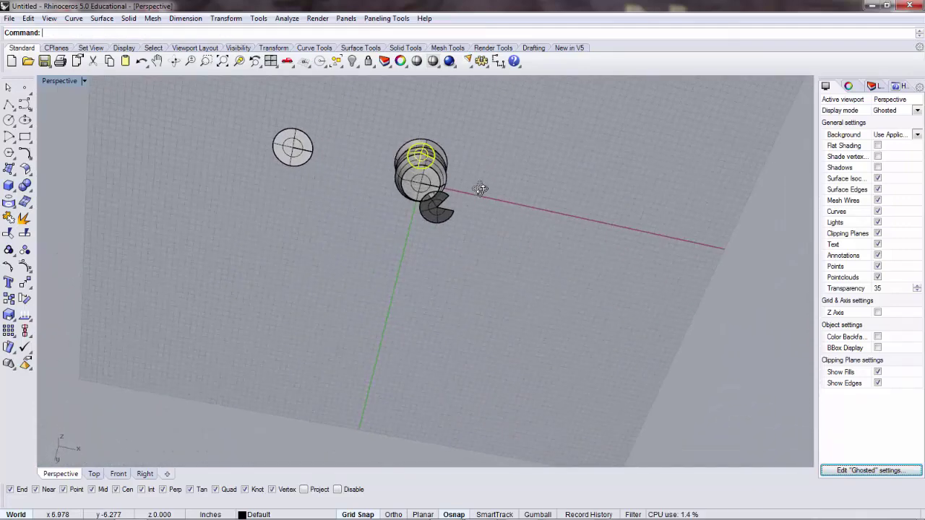
Move the separate arc curve on the flattened cone's outer edge about 11.3 inches away, using its endpoint as base point
scroll(434, 212, "up", 5)
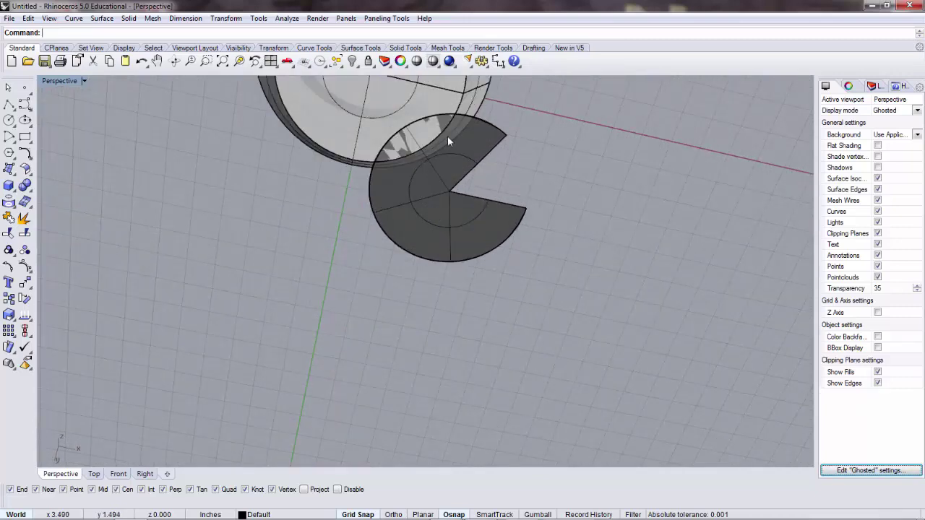
left_click(486, 236)
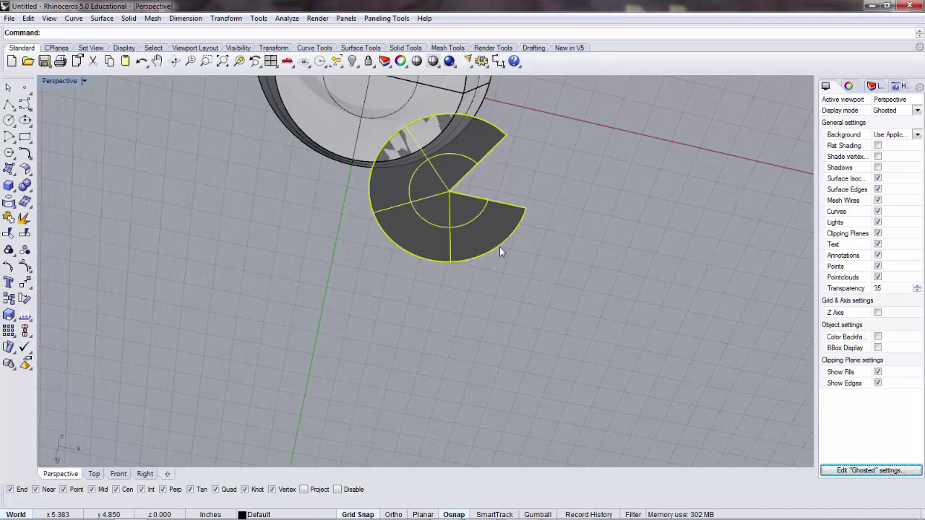
key("Escape")
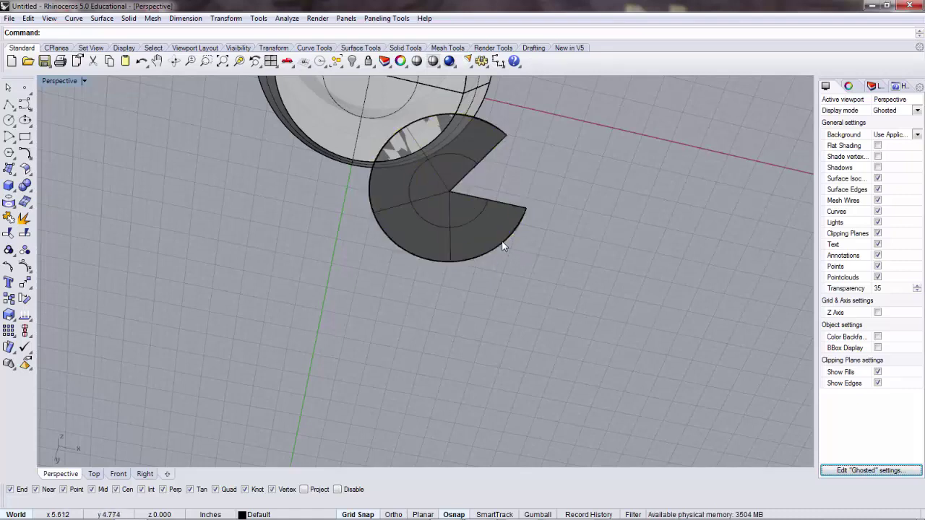
left_click(503, 243)
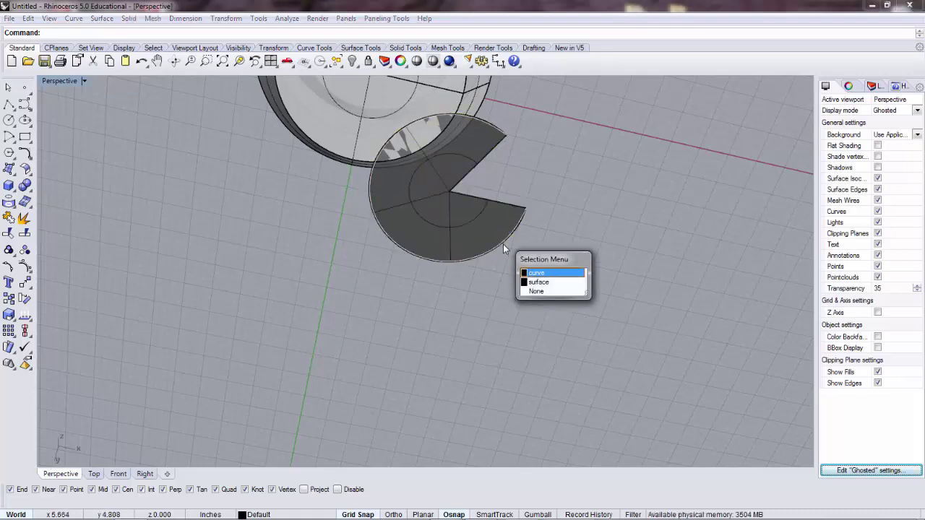
left_click(539, 274)
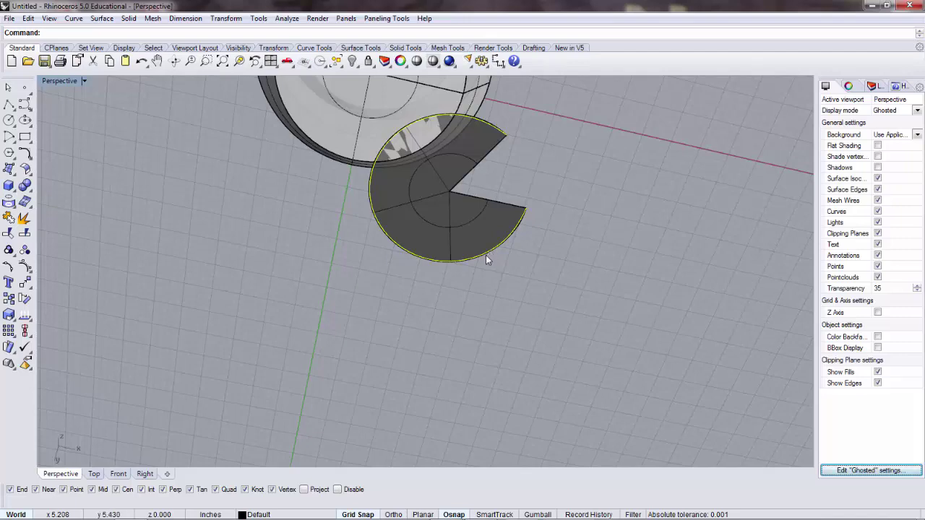
right_click_drag(645, 239, 563, 358)
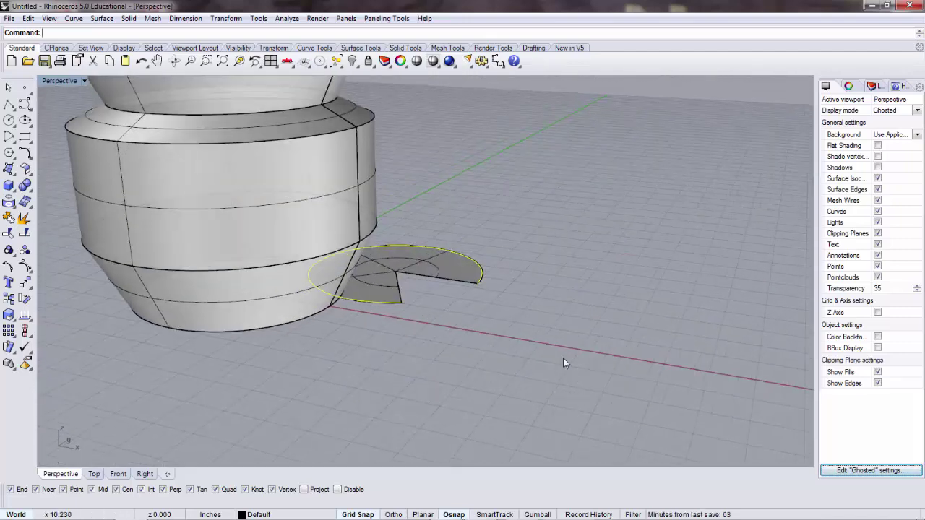
right_click_drag(548, 257, 400, 331)
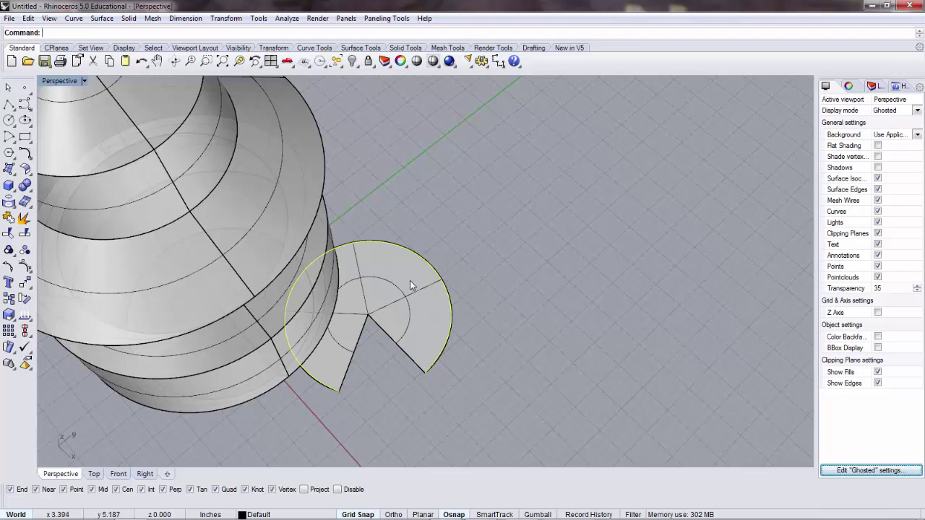
right_click_drag(694, 207, 646, 213)
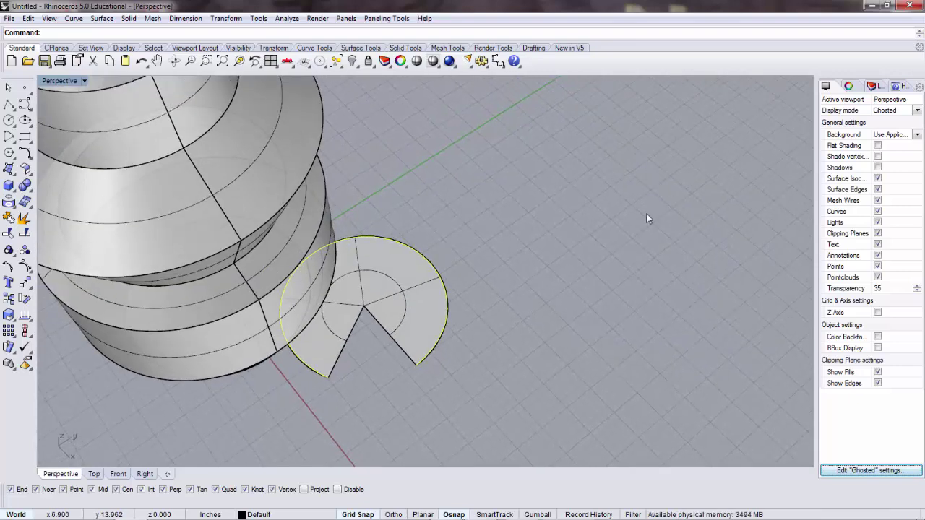
left_click(25, 283)
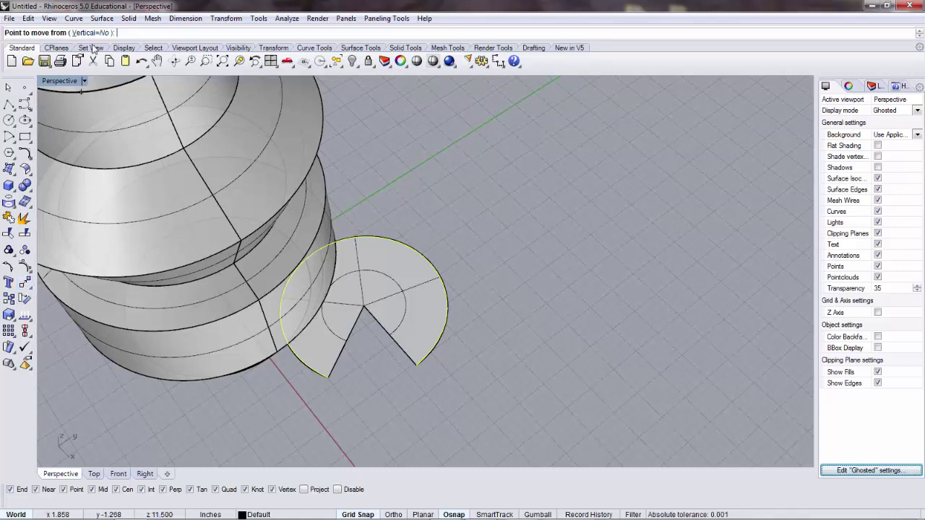
left_click(417, 365)
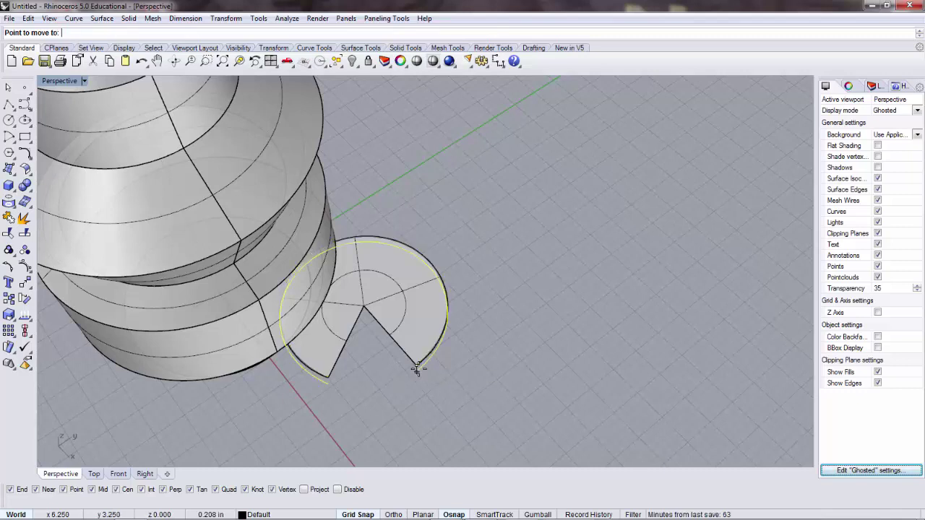
left_click(703, 218)
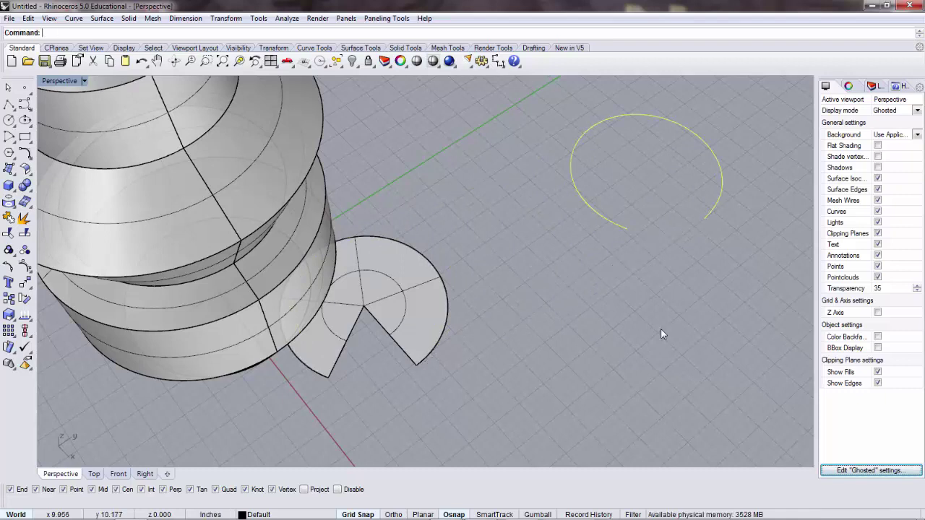
Move the flattened cone surface by its center point about 9.4 inches onto open ground, and delete the separate arc curve
left_click(408, 282)
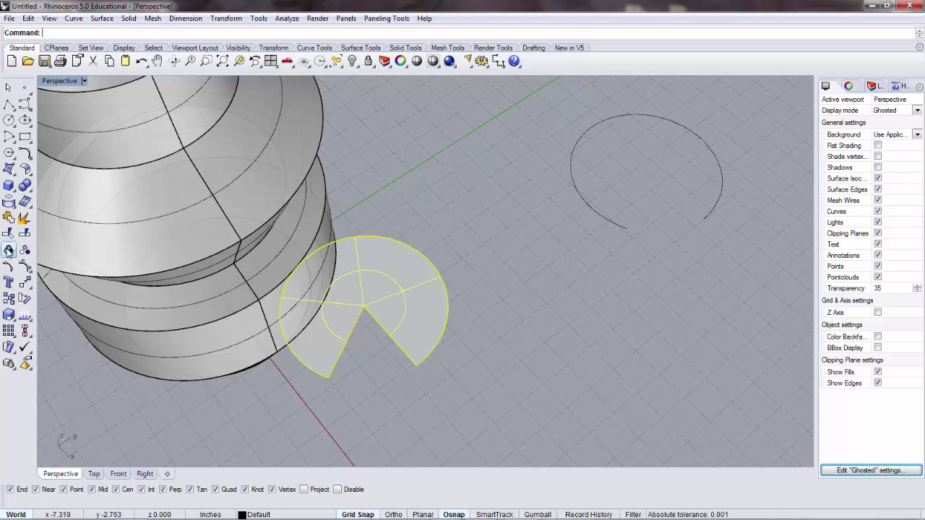
left_click(26, 283)
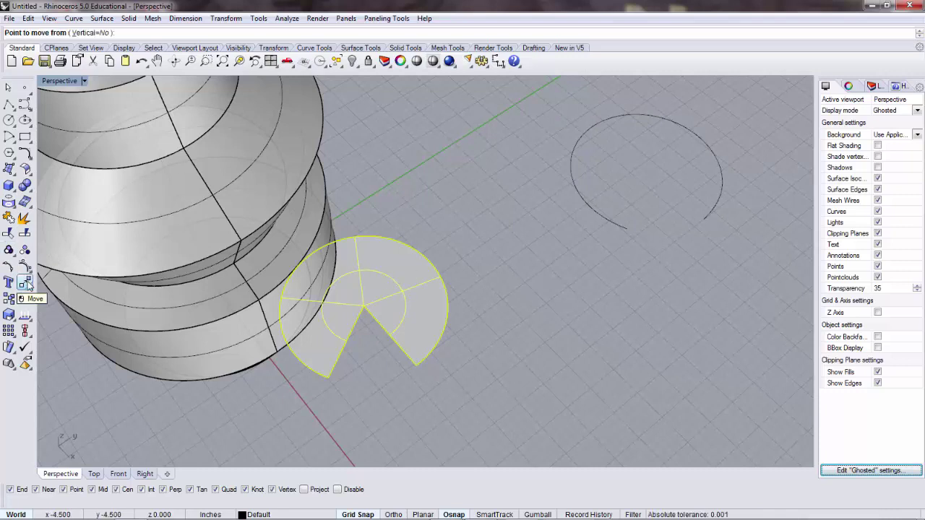
left_click(364, 306)
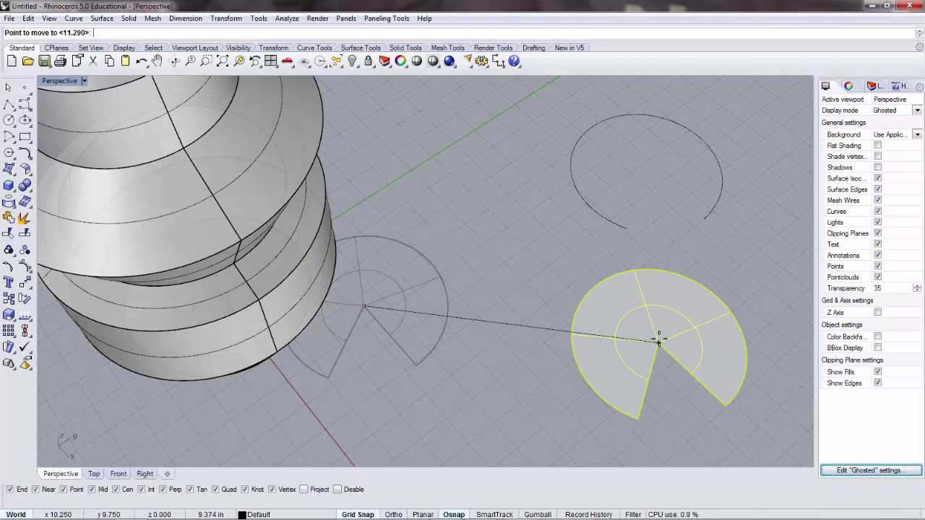
left_click(658, 340)
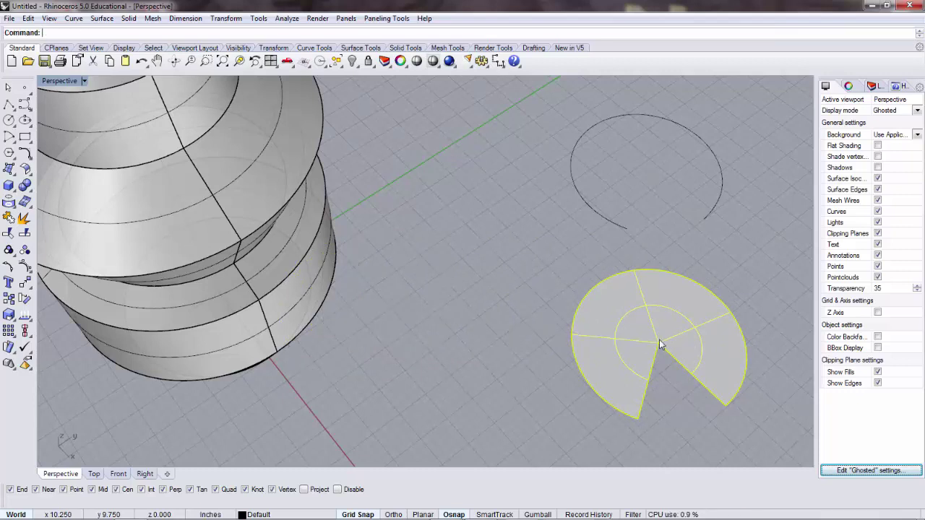
left_click(590, 210)
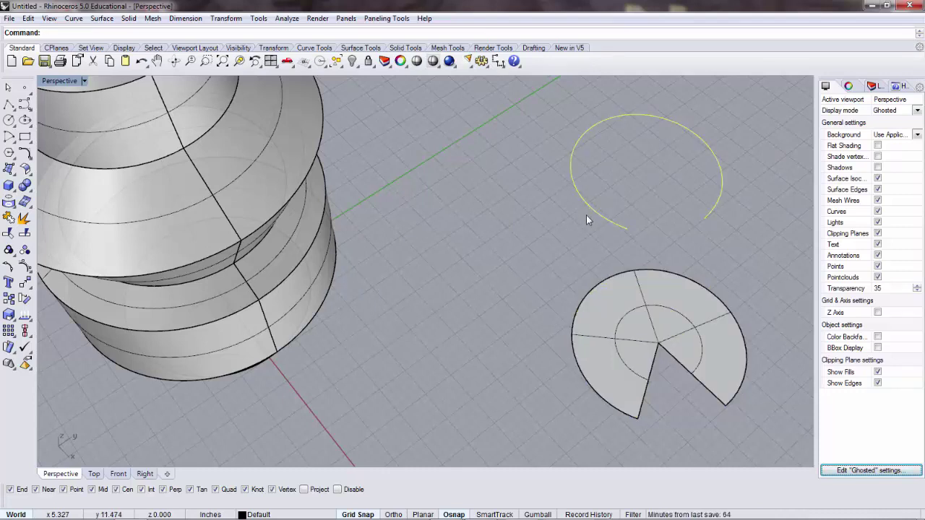
key("Delete")
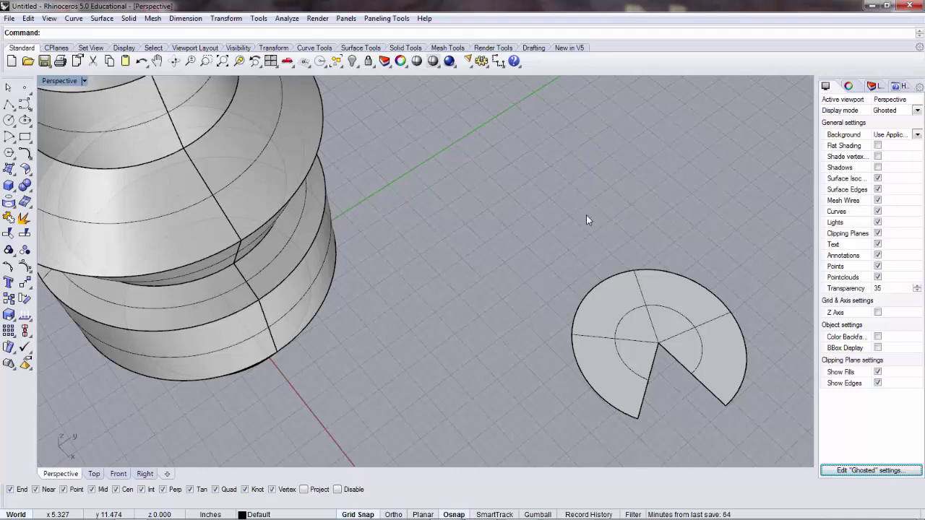
Unroll the tower's neck band directly below the cone flat onto the ground plane with UnrollSrf
scroll(597, 253, "down", 5)
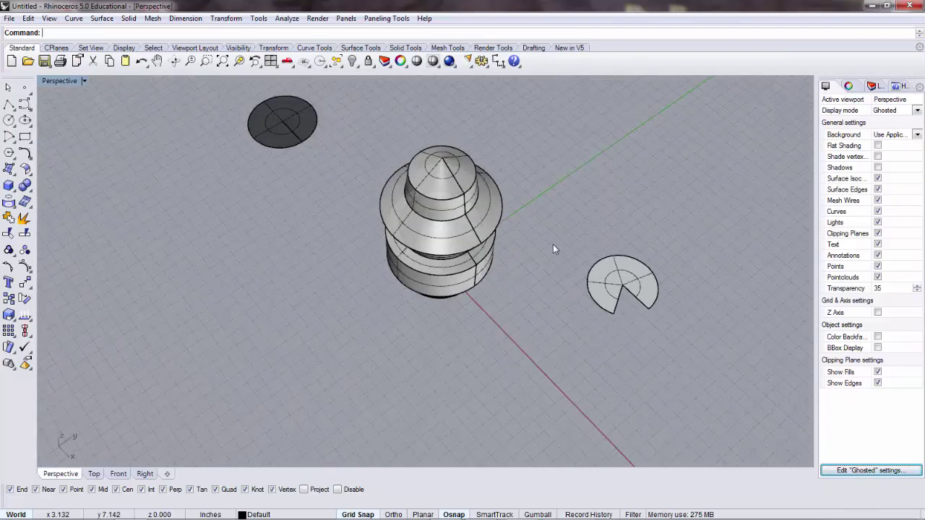
right_click_drag(554, 250, 602, 194)
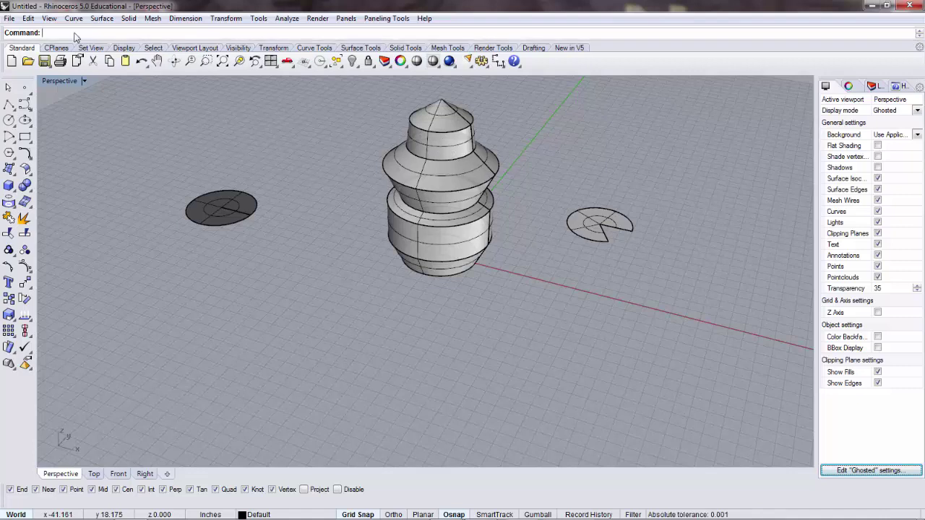
type("unroll")
key("Return")
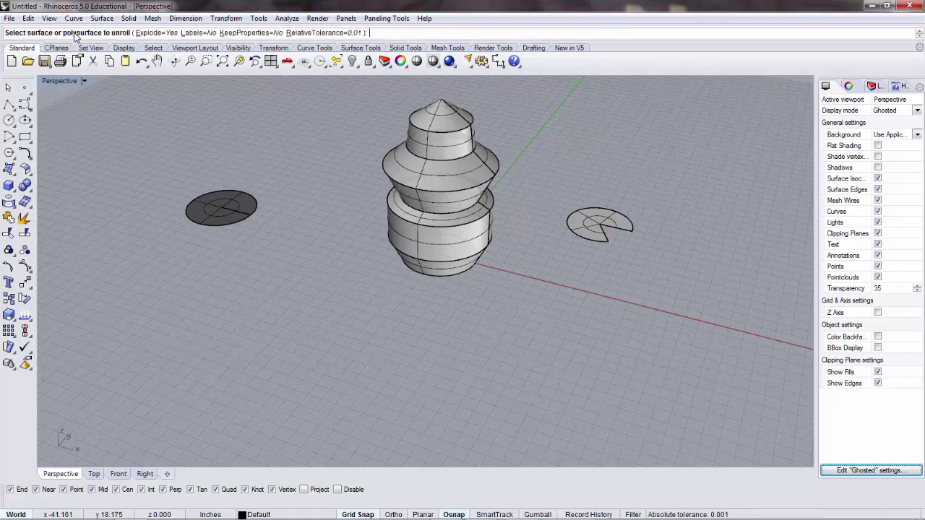
left_click(457, 142)
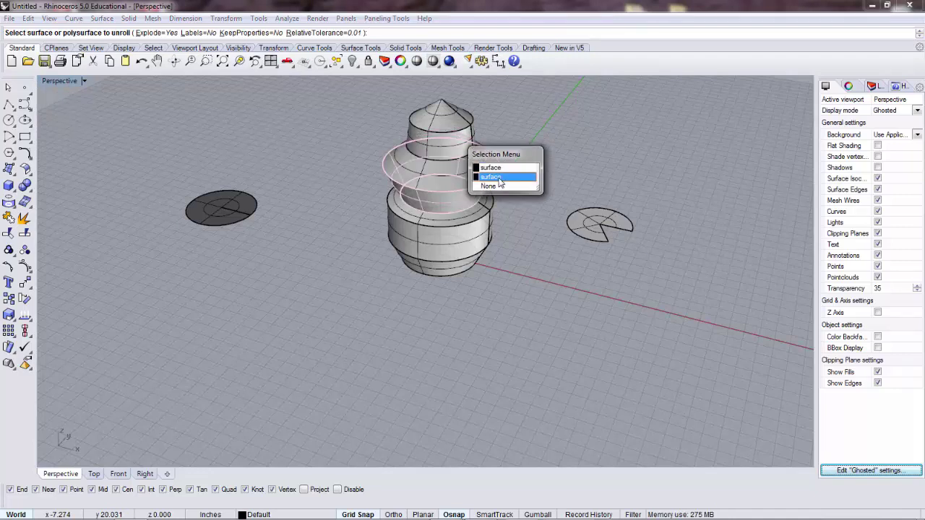
left_click(593, 107)
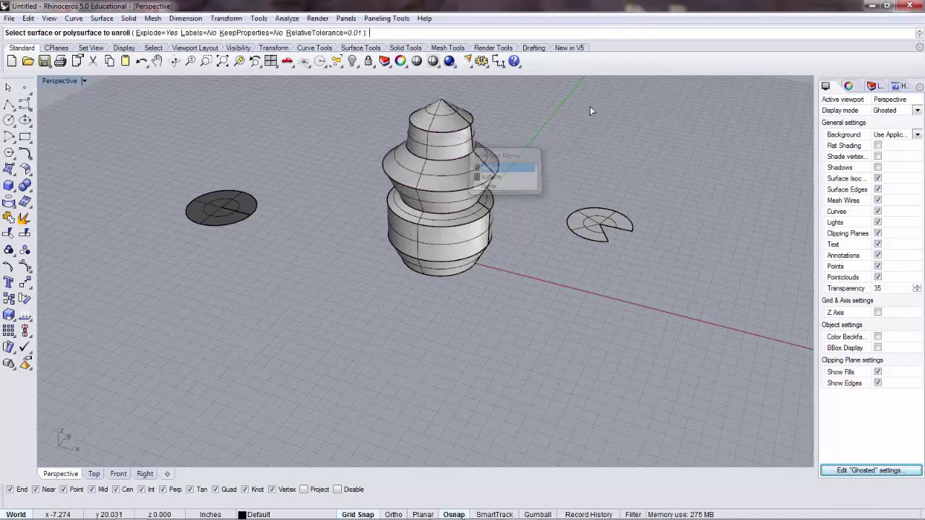
left_click(452, 145)
left_click(584, 191)
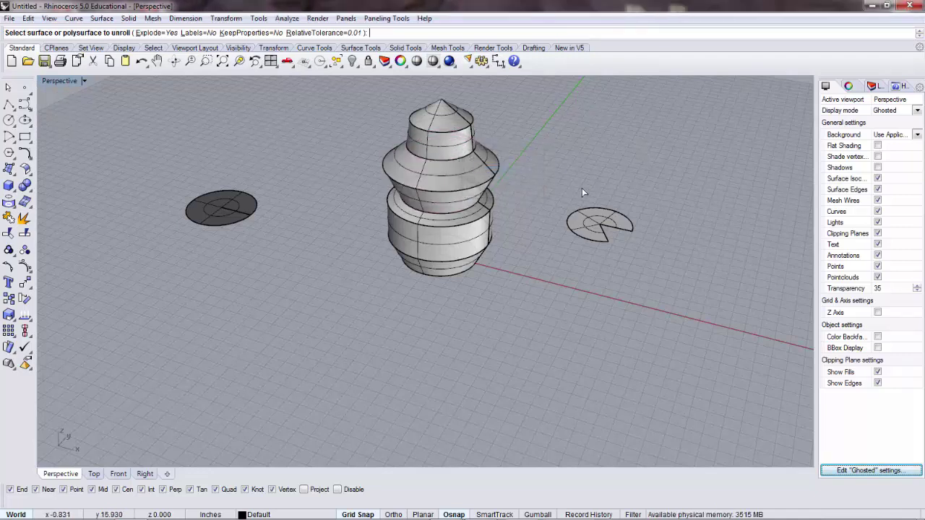
right_click_drag(585, 191, 569, 225)
scroll(434, 167, "up", 2)
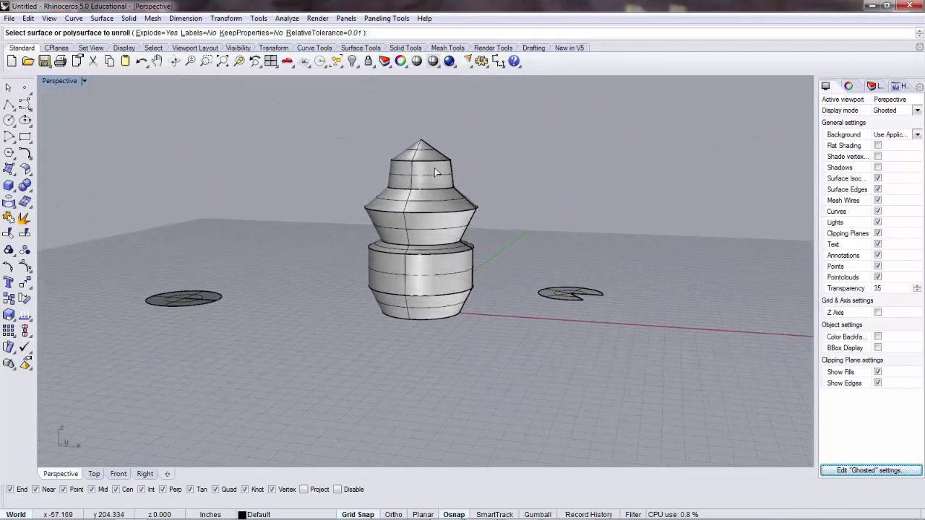
scroll(435, 168, "down", 3)
scroll(441, 166, "up", 6)
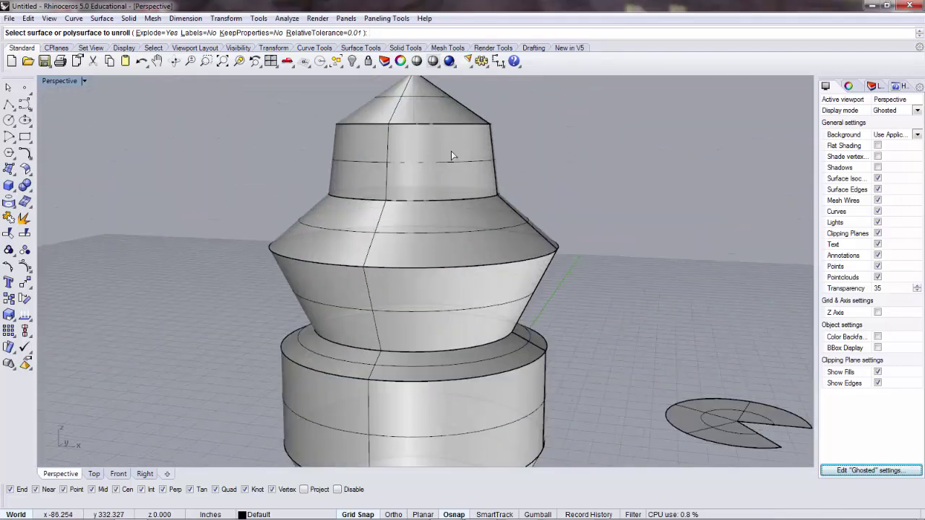
left_click(468, 140)
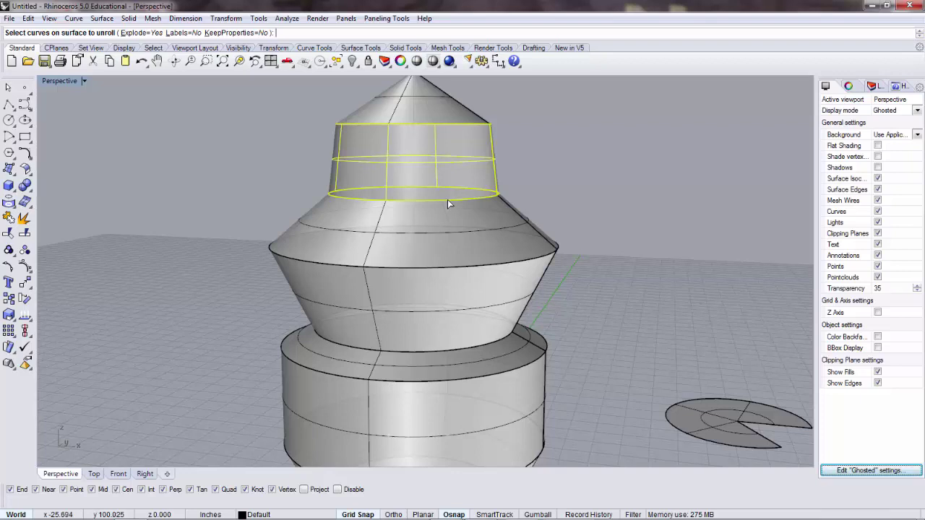
scroll(447, 200, "up", 10)
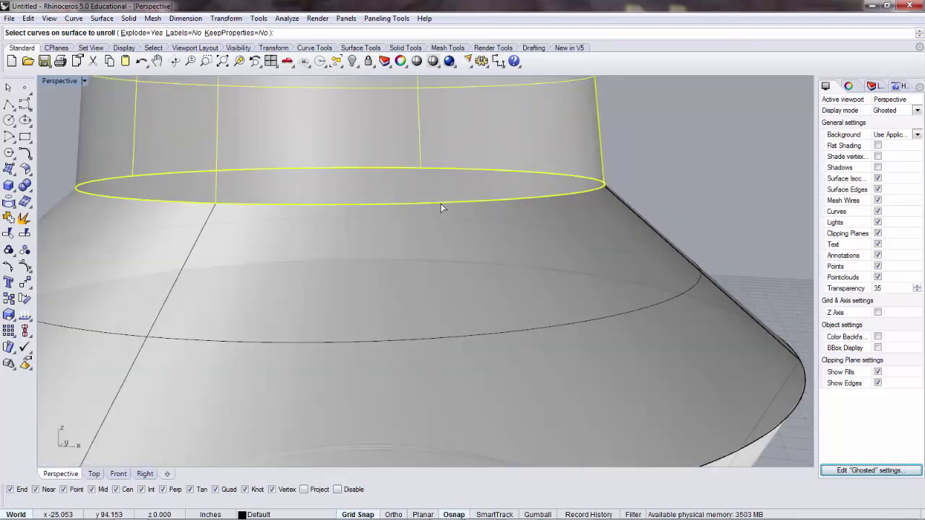
key("Escape")
Move the flattened neck strip onto open ground behind the flattened cone, and delete the arc curve left behind
scroll(640, 372, "down", 6)
right_click_drag(631, 351, 684, 425)
scroll(668, 438, "up", 5)
scroll(668, 438, "down", 10)
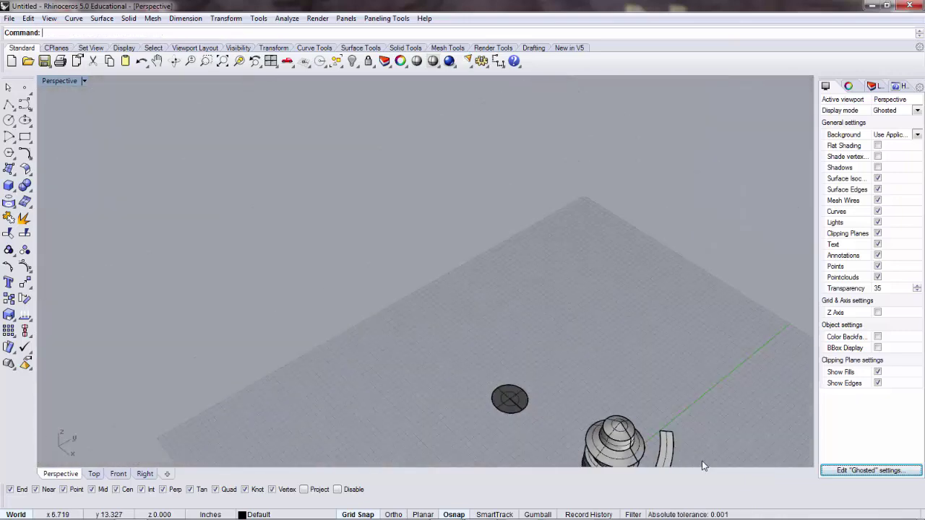
right_click_drag(702, 466, 570, 357)
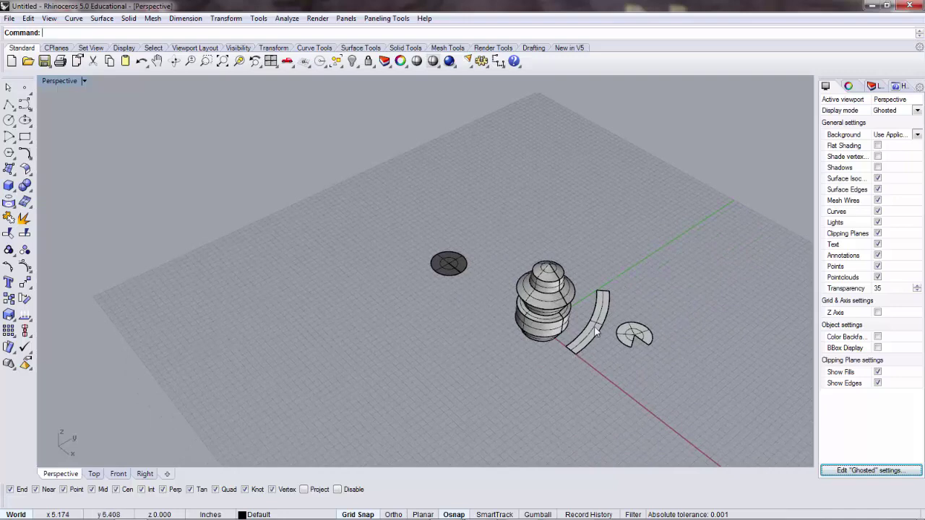
left_click_drag(596, 331, 664, 292)
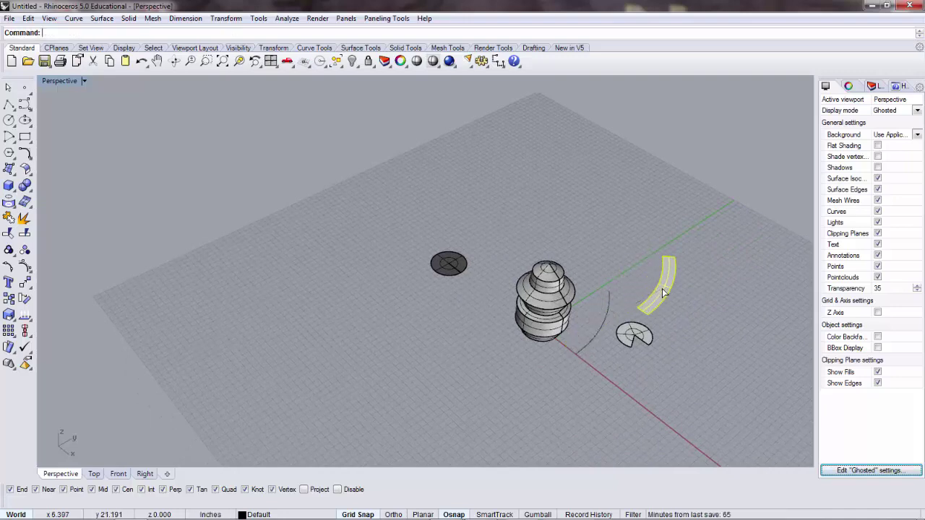
left_click(603, 321)
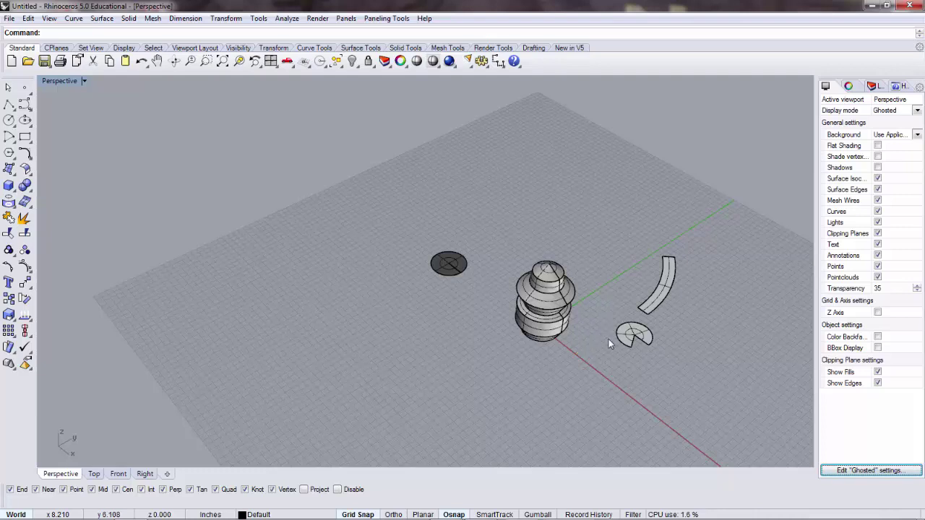
Unroll the outward-sloping surface directly below the neck band with UnrollSrf, without picking any curves on it
type("UnrollSrf")
key("Return")
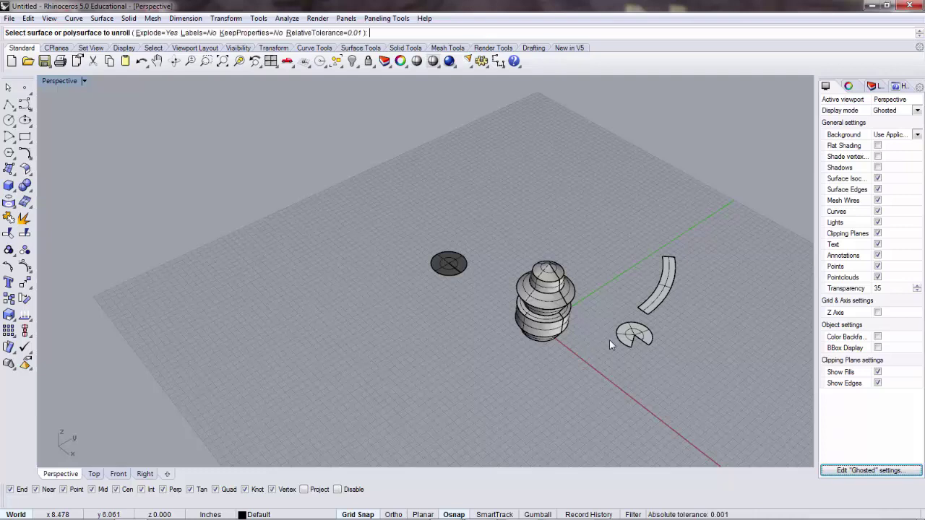
right_click_drag(582, 315, 586, 263)
scroll(558, 309, "down", 3)
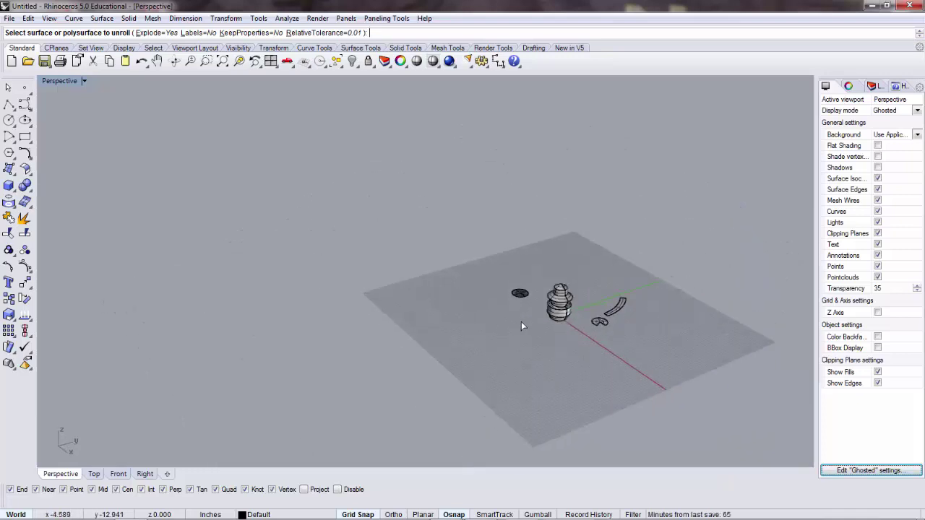
scroll(521, 322, "up", 5)
left_click(647, 260)
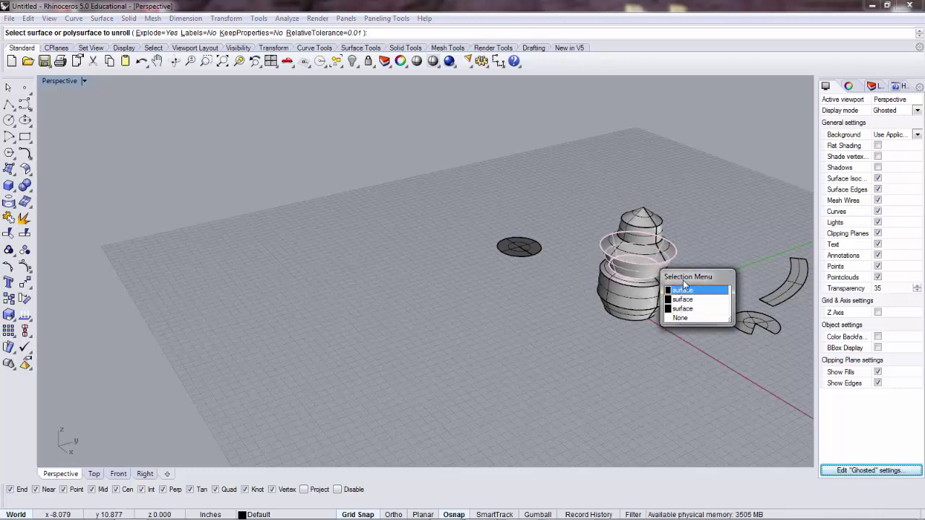
left_click(711, 233)
scroll(676, 254, "up", 5)
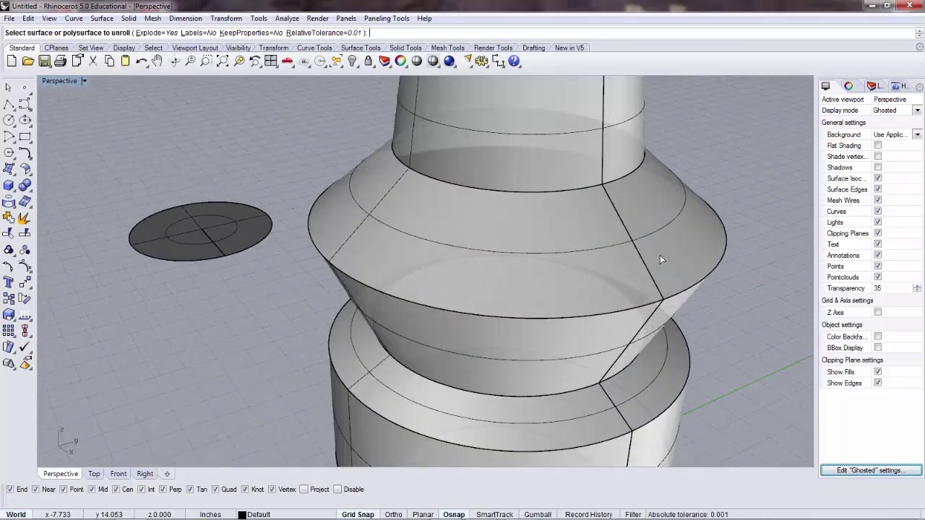
left_click(511, 215)
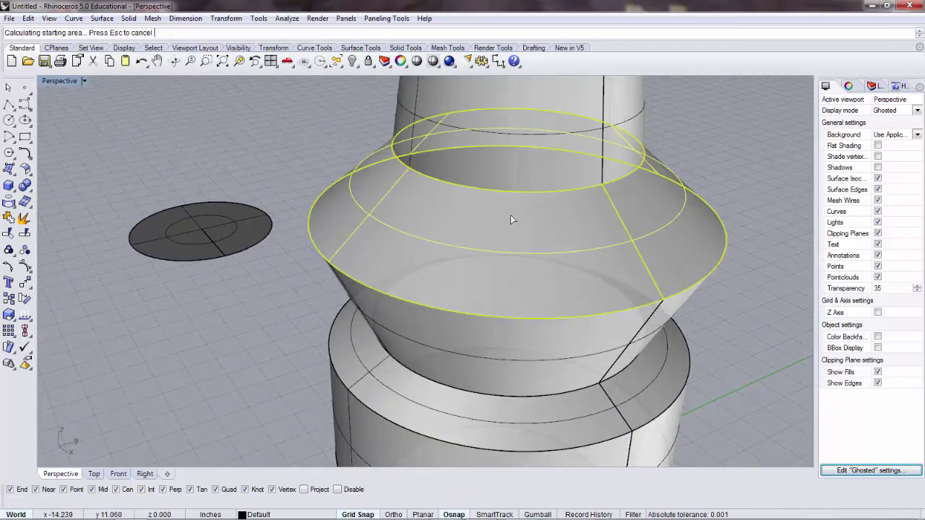
key("Return")
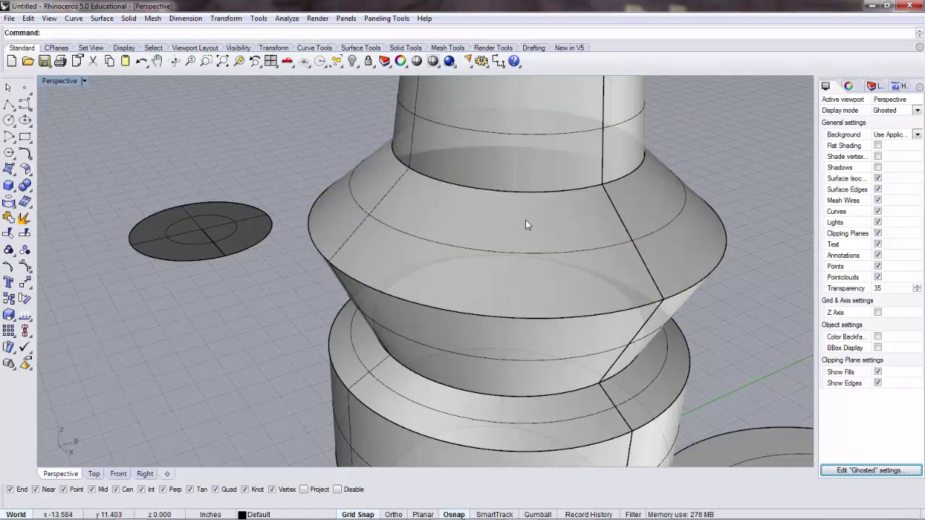
Unroll the same outward-sloping surface again, picking its upper edge as the curve on the surface
key("Return")
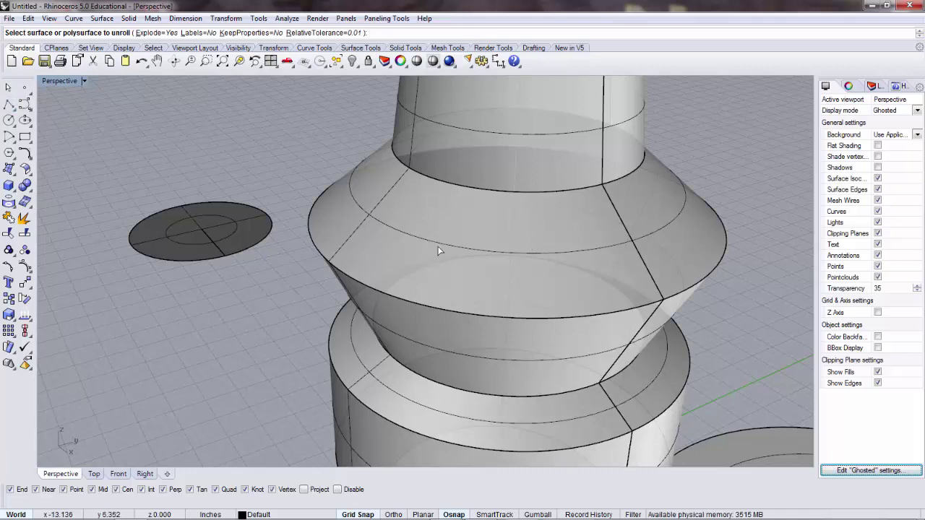
left_click(466, 224)
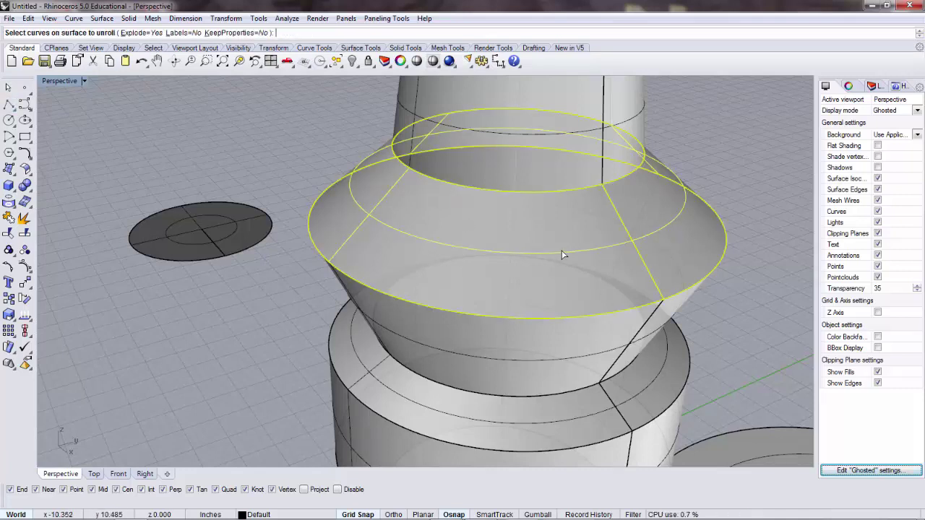
left_click(566, 191)
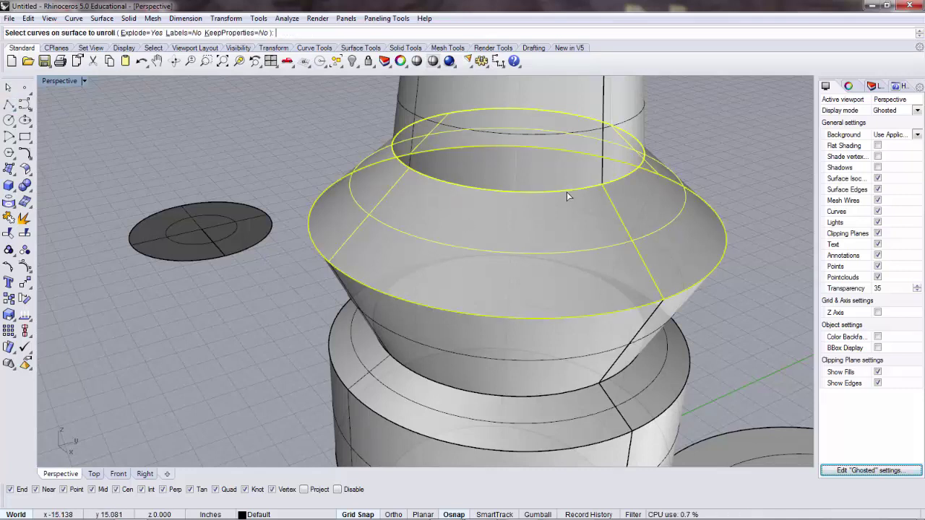
key("Return")
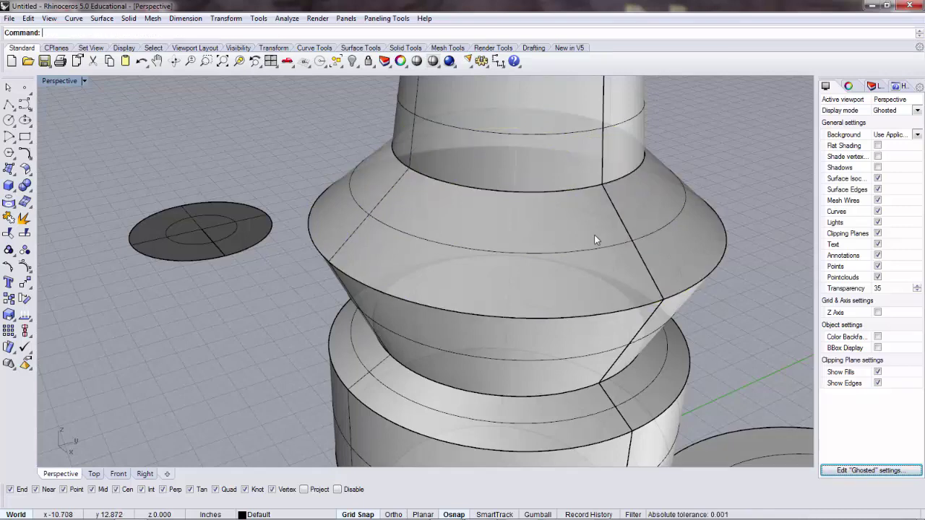
Move one of the two overlapping flattened rings onto open ground behind the tower, near the green axis
scroll(597, 239, "down", 5)
scroll(655, 325, "down", 3)
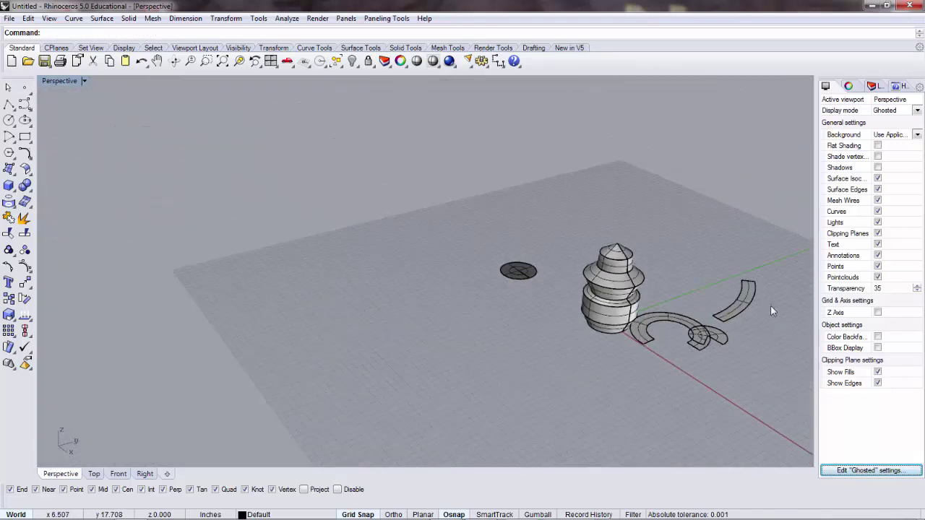
left_click(675, 316)
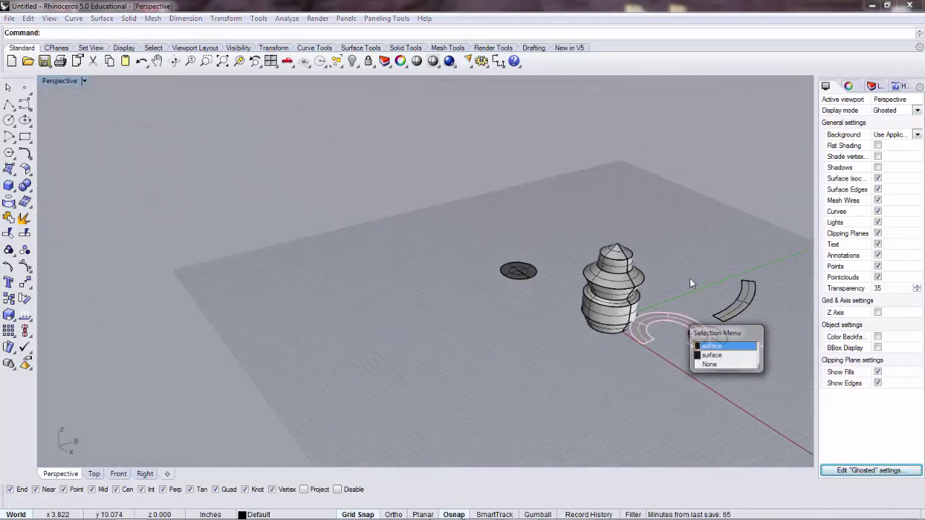
left_click(734, 351)
left_click_drag(679, 320, 701, 267)
left_click(690, 384)
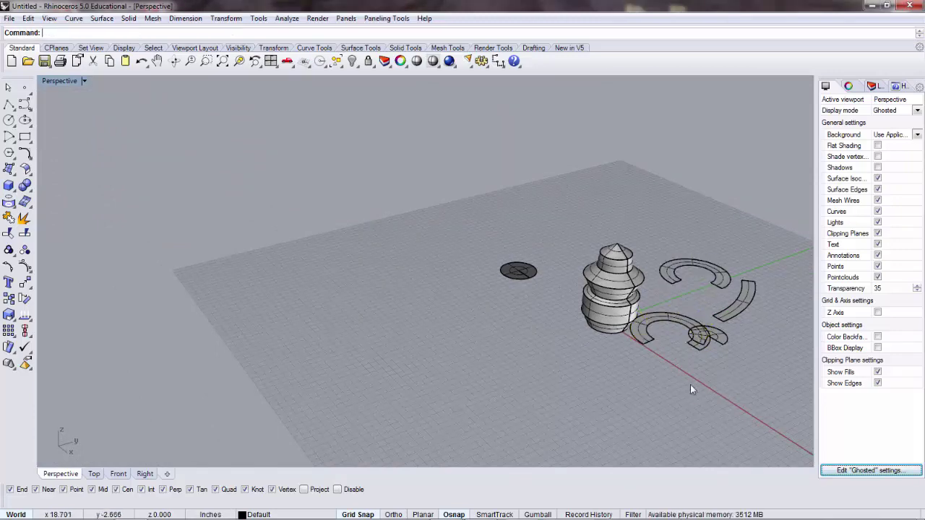
Move the duplicate flattened ring clear of the other pieces, and delete it together with the leftover arc curve
left_click(668, 318)
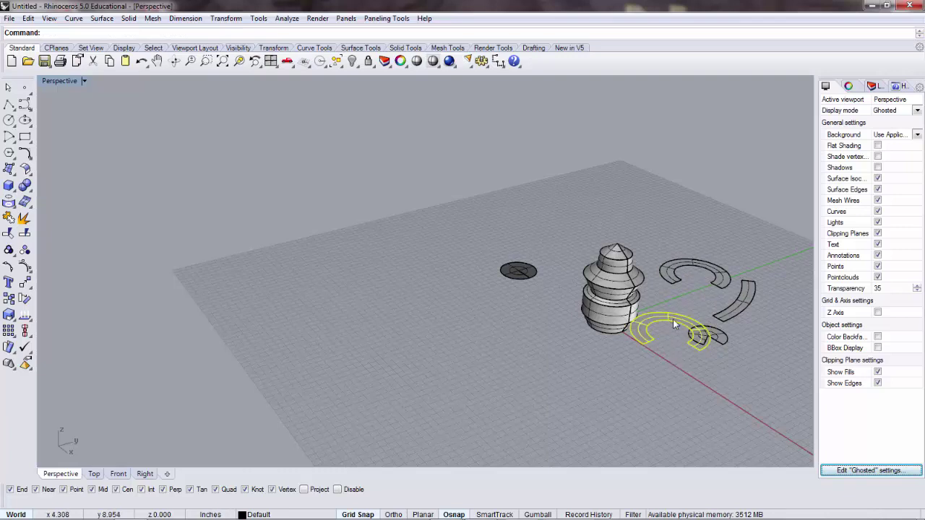
left_click_drag(672, 318, 670, 383)
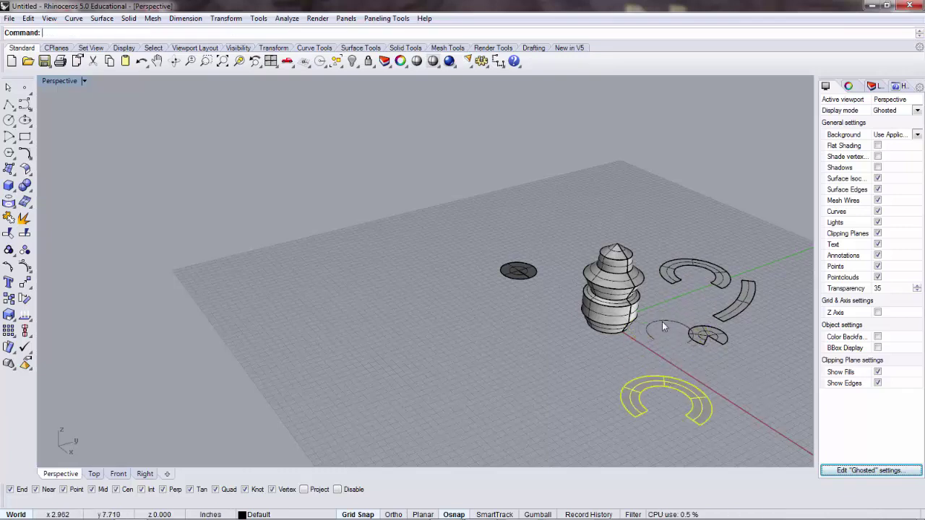
key("Delete")
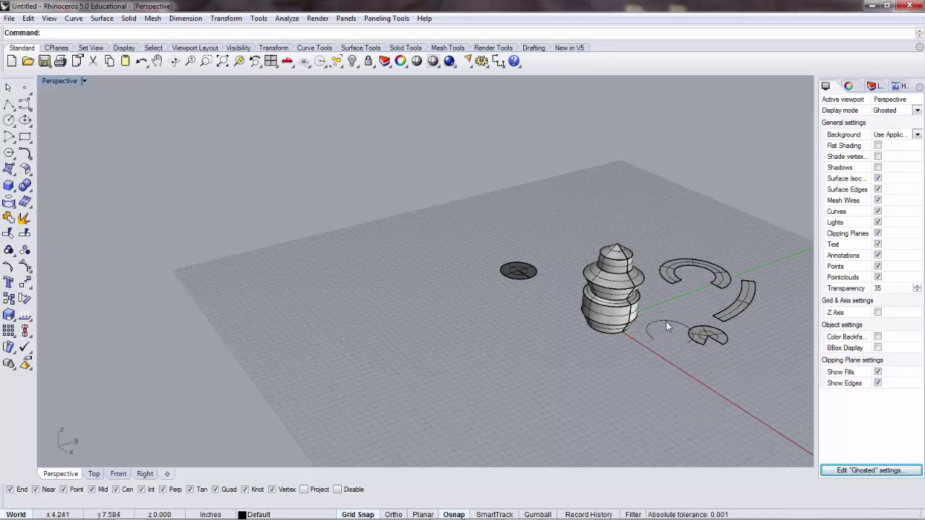
left_click(668, 327)
Unroll the inward-tapering surface below the tower's upper rim with UnrollSrf, setting Labels to Yes and picking its upper edge as the curve
right_click_drag(661, 348, 649, 284)
scroll(649, 282, "down", 2)
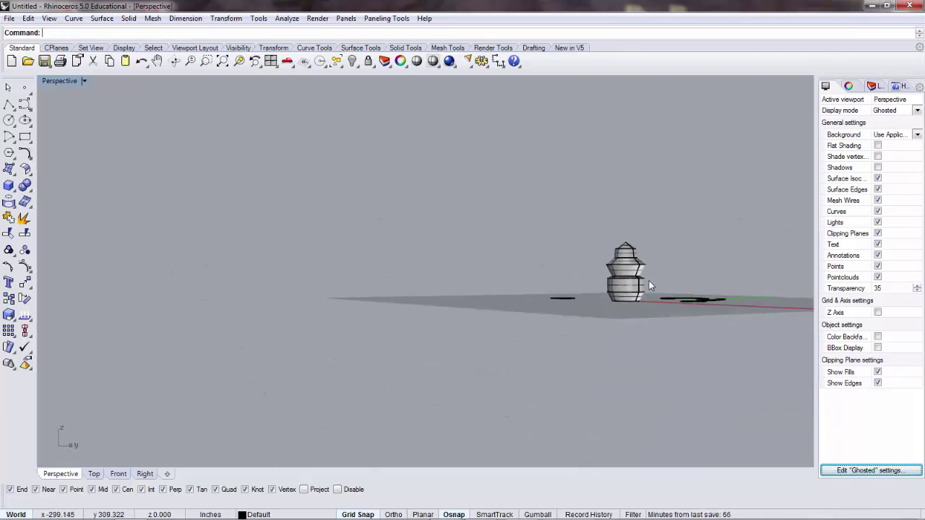
scroll(649, 284, "up", 3)
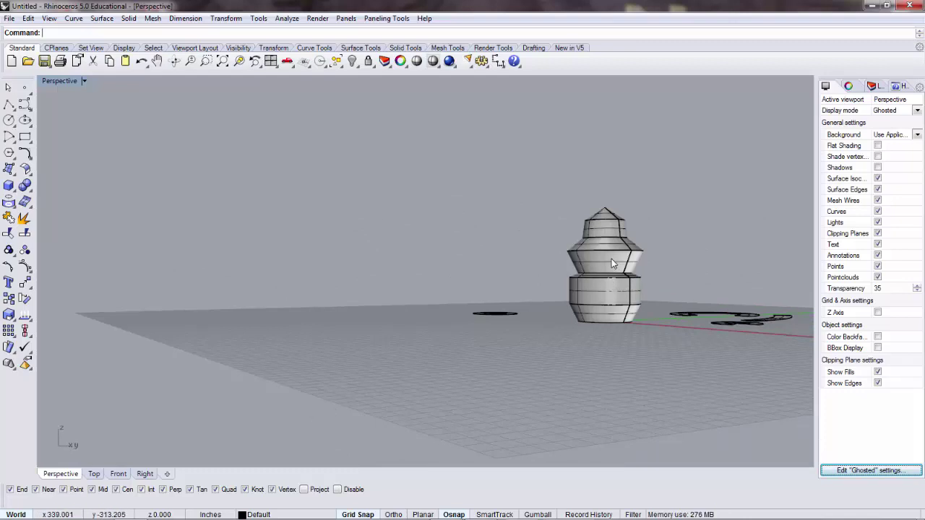
type("UnrollSrf")
key("Return")
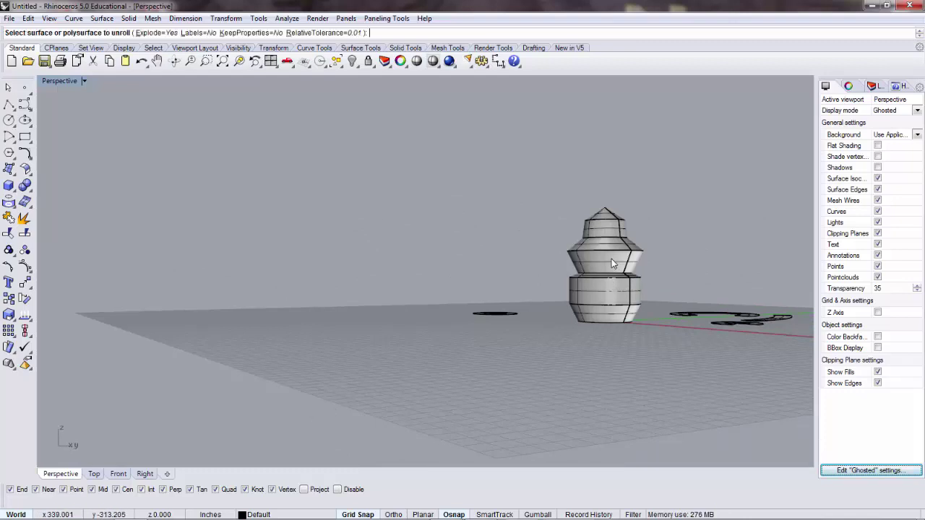
left_click(612, 258)
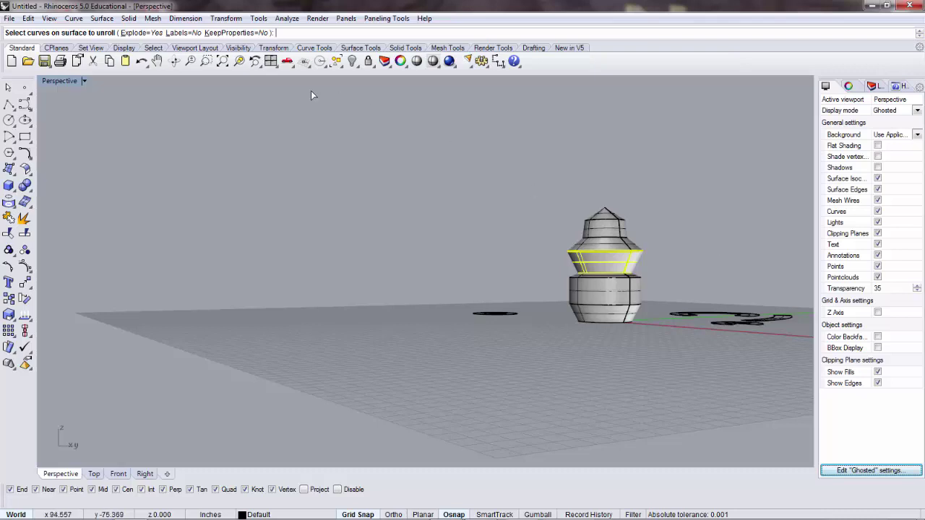
left_click(176, 34)
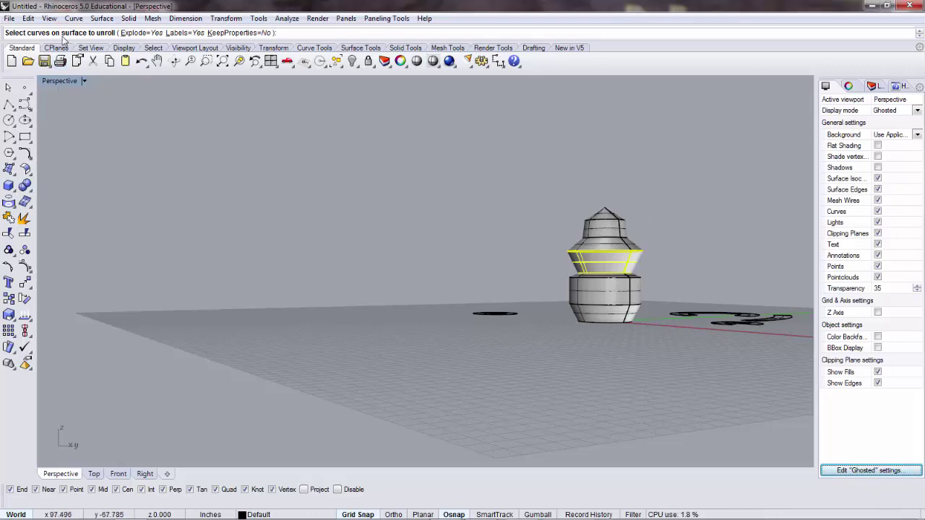
right_click_drag(720, 267, 622, 274)
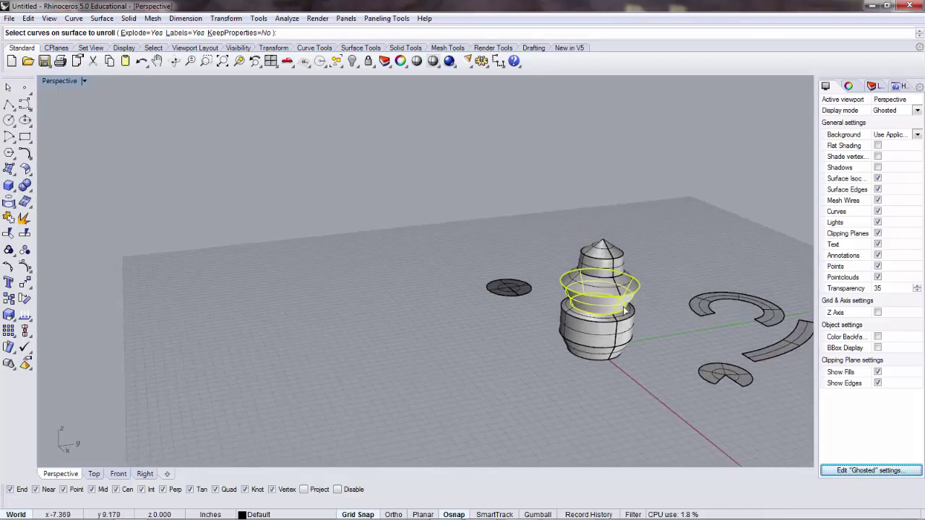
scroll(564, 266, "up", 5)
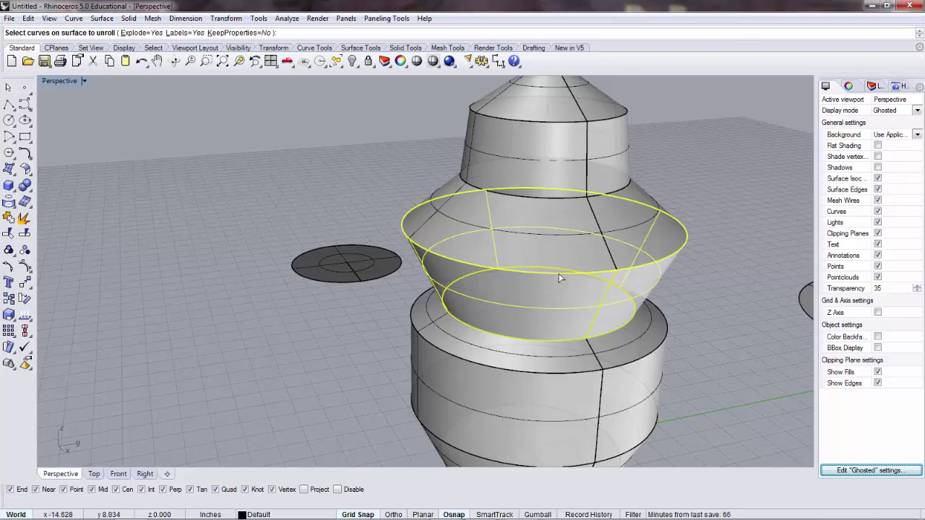
scroll(563, 279, "down", 5)
key("Return")
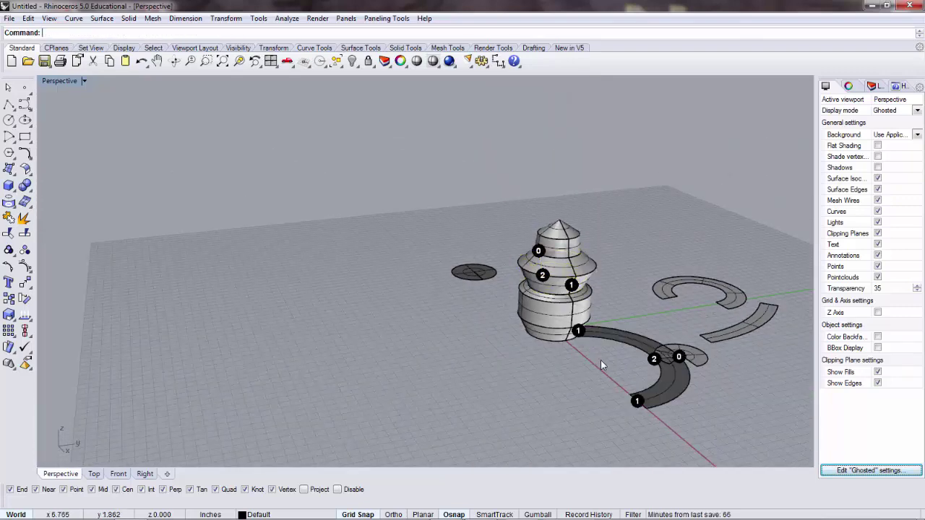
Move the labelled flattened ring onto open ground behind the tower, and undo both the move and the unroll
left_click_drag(609, 338, 641, 214)
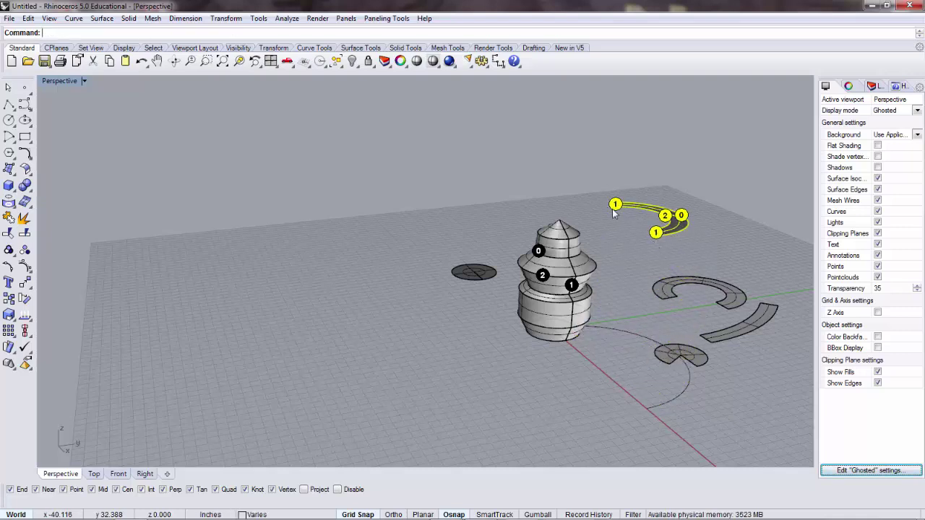
right_click_drag(680, 217, 688, 192)
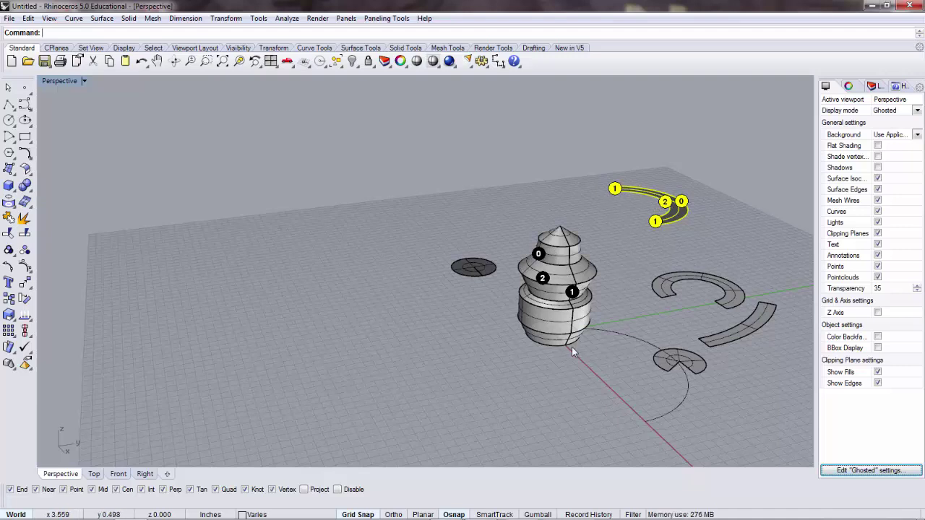
key("ctrl+z")
key("ctrl+z")
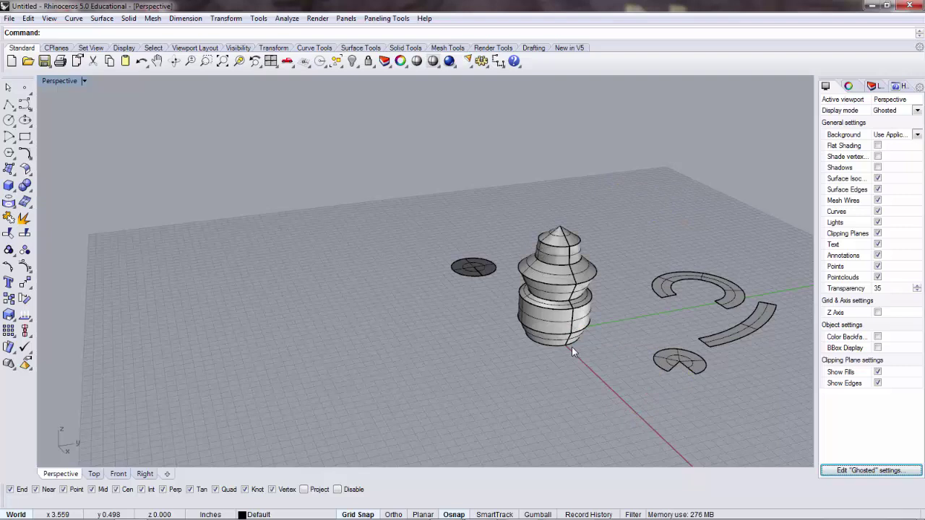
Try to unroll the same inward-tapering surface again with Labels set to Yes, picking its upper edge as the curve
left_click(567, 292)
left_click(651, 256)
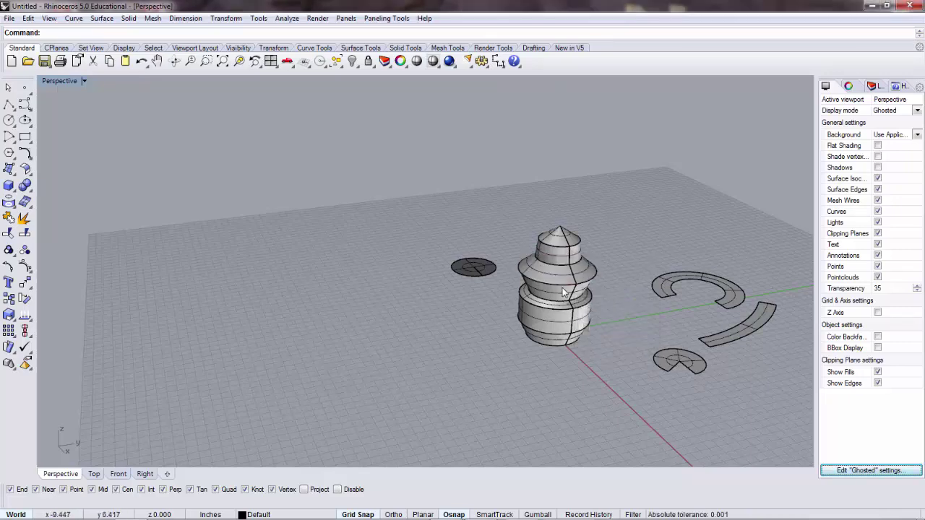
scroll(564, 289, "up", 5)
left_click(560, 287)
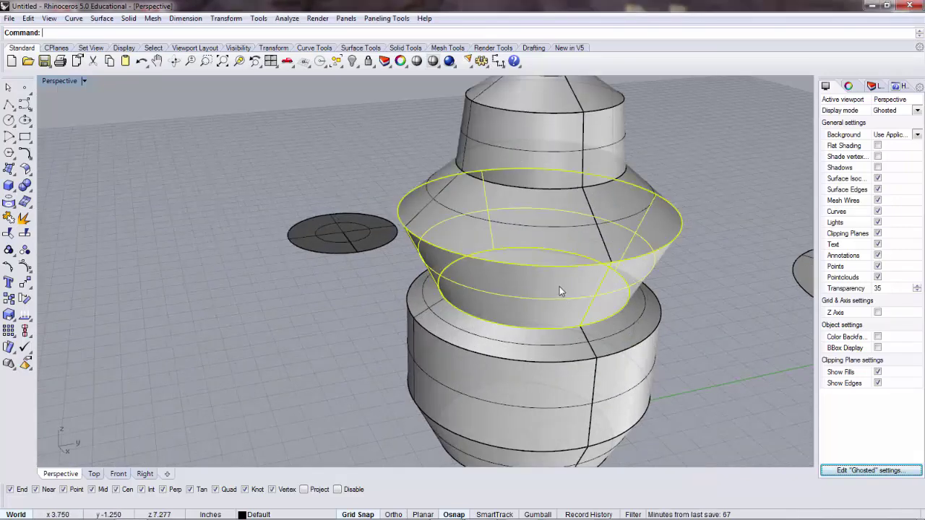
key("Return")
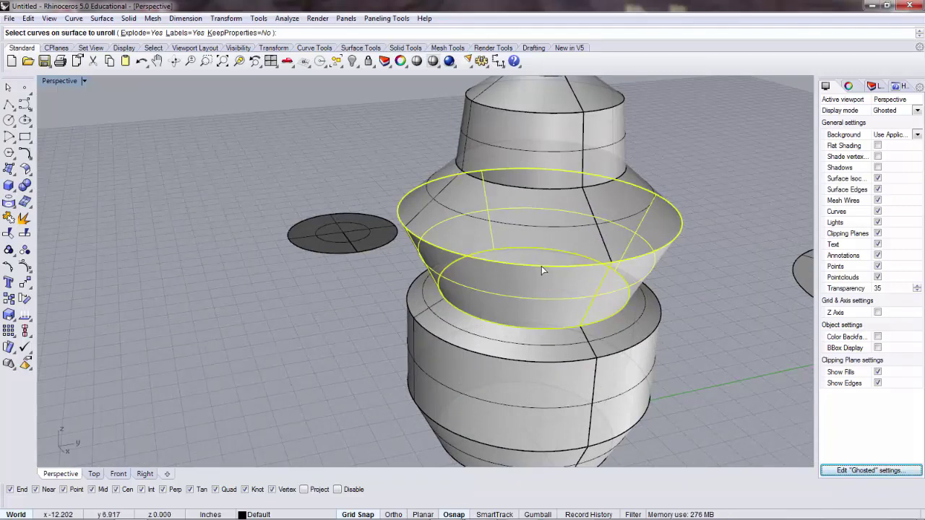
key("Return")
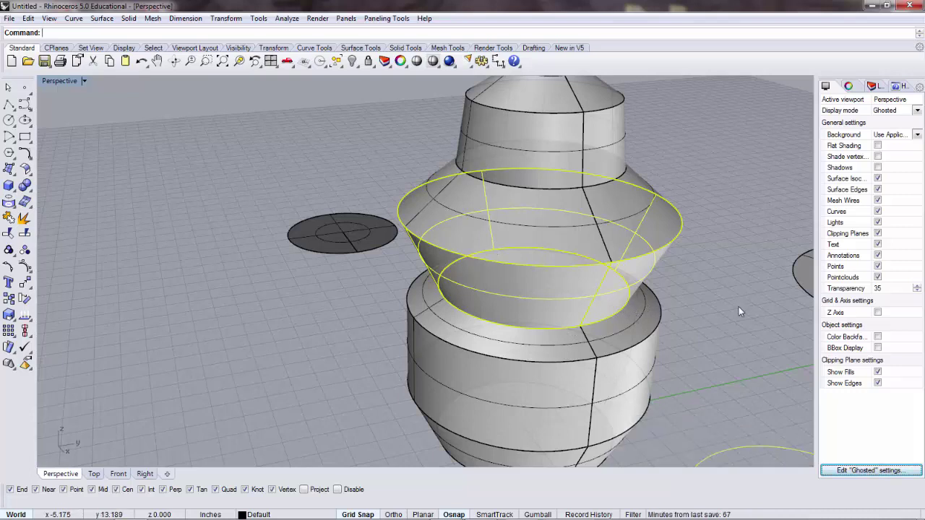
Clear the selection and restart UnrollSrf for the inward-tapering surface, keeping Labels set to Yes
scroll(739, 306, "down", 3)
key("Escape")
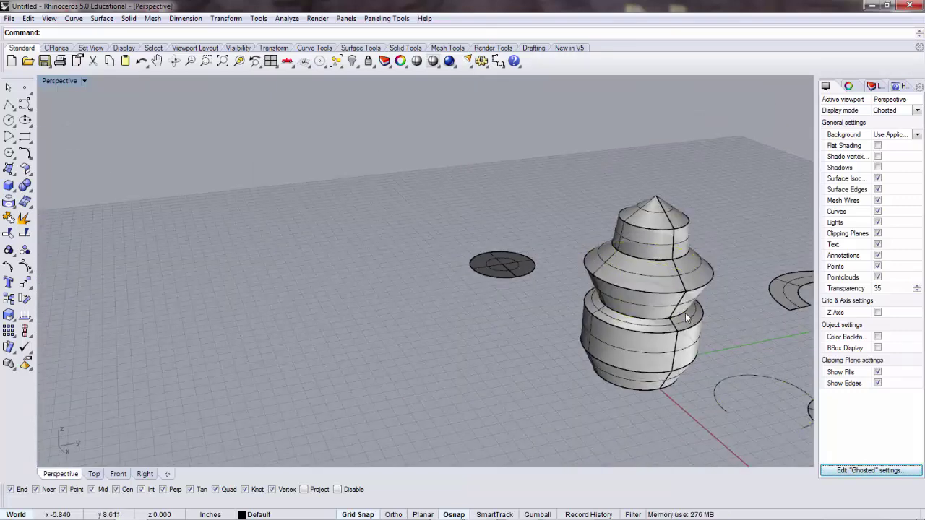
key("Return")
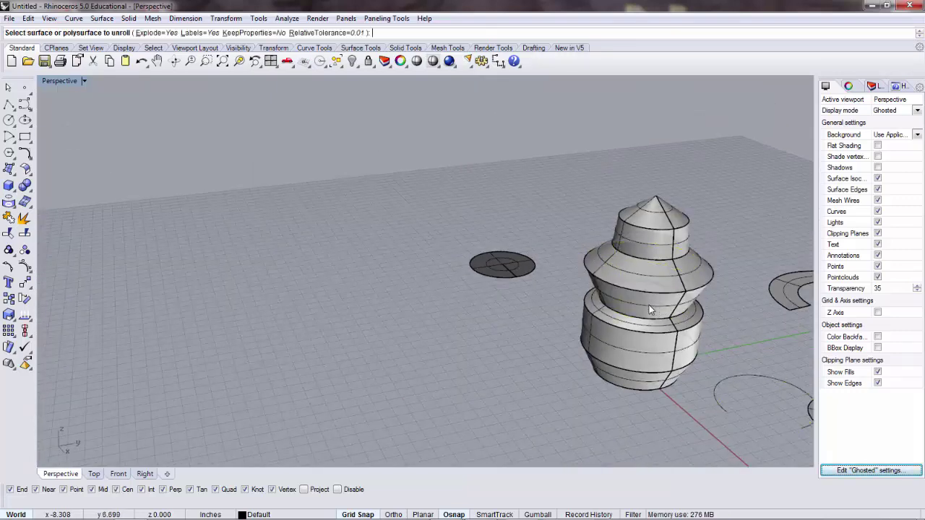